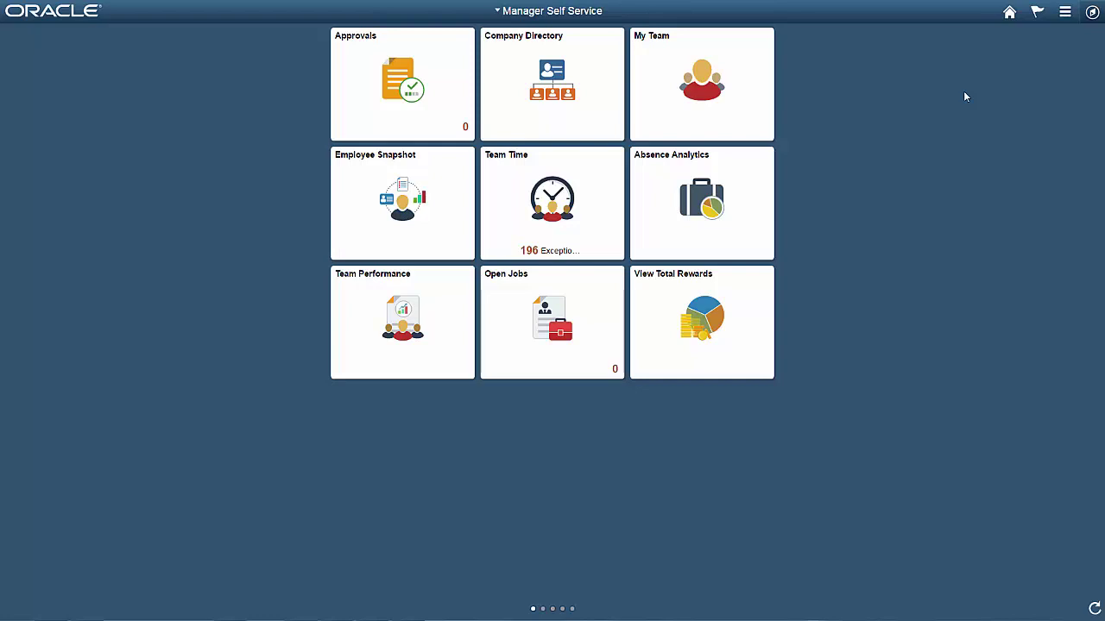
Step: Navigate via PeopleTools > Automated Config Manager > ACM Templates to Template Definition
click(1092, 13)
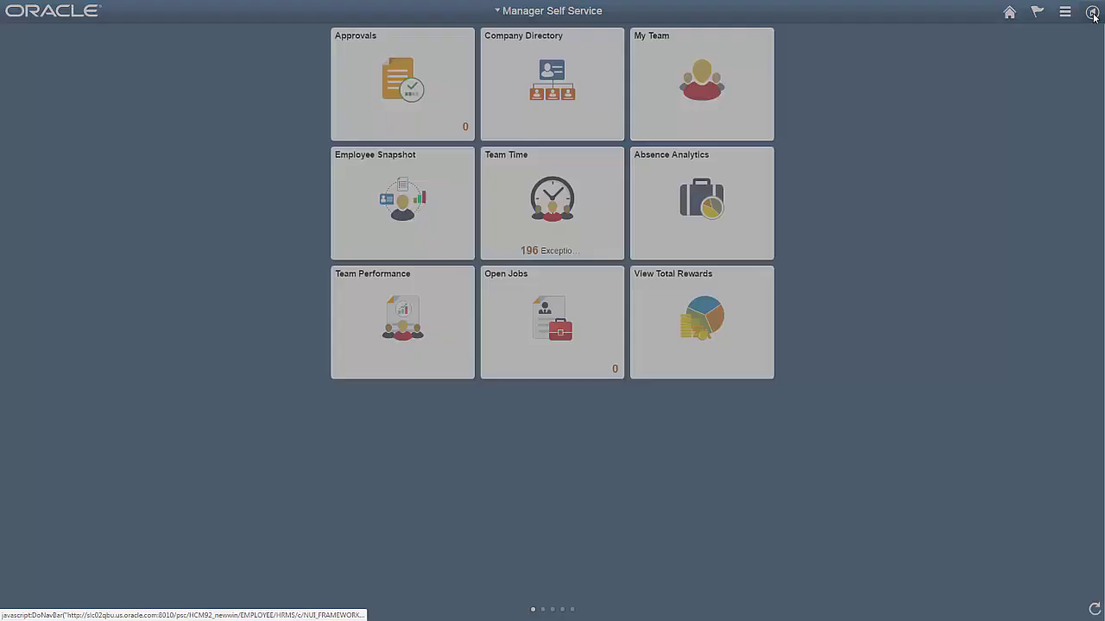
click(1077, 192)
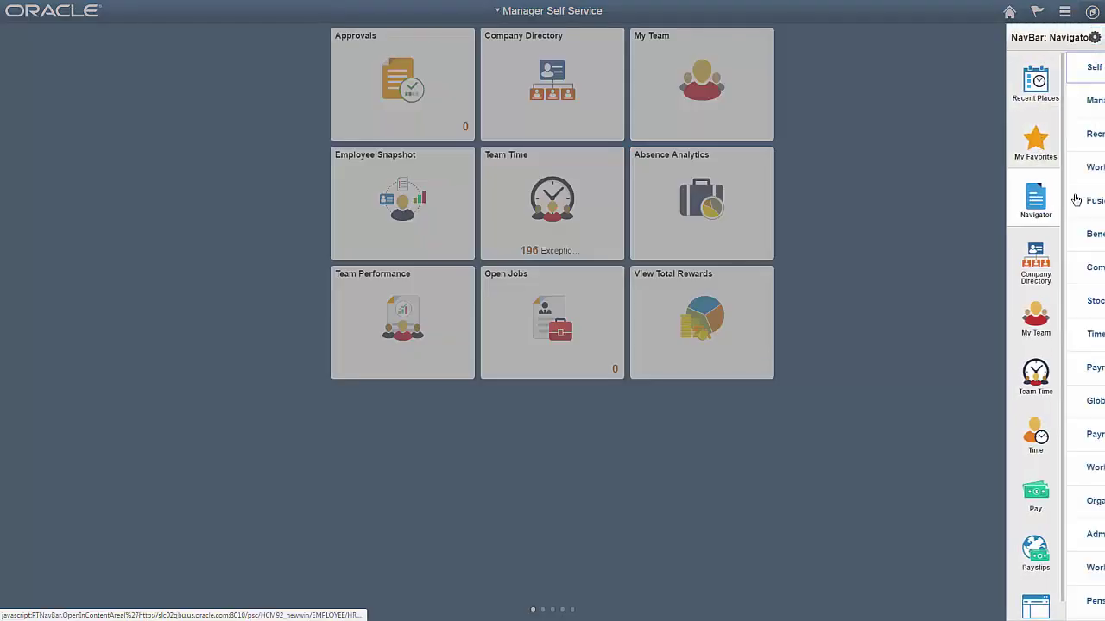
drag(1101, 277, 1099, 528)
click(1042, 333)
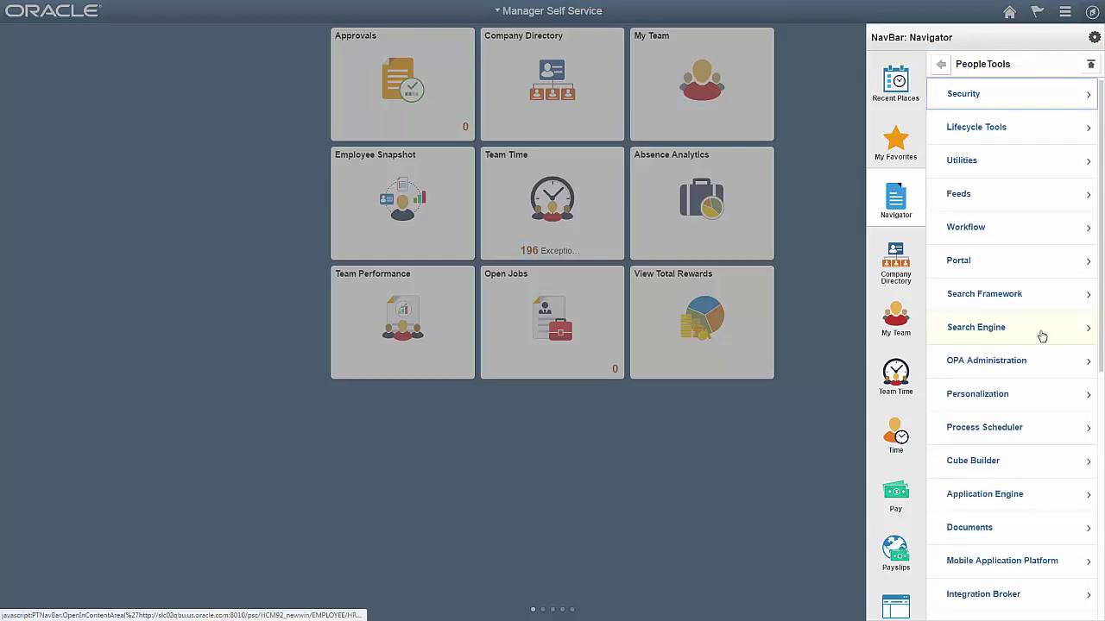
drag(1101, 329, 1102, 575)
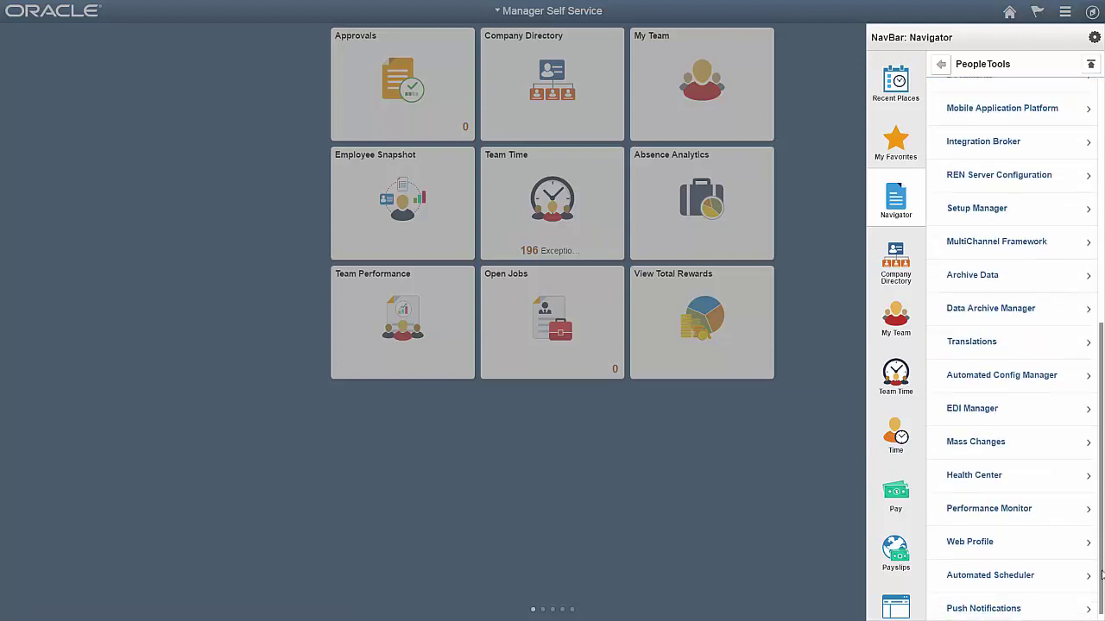
click(1002, 378)
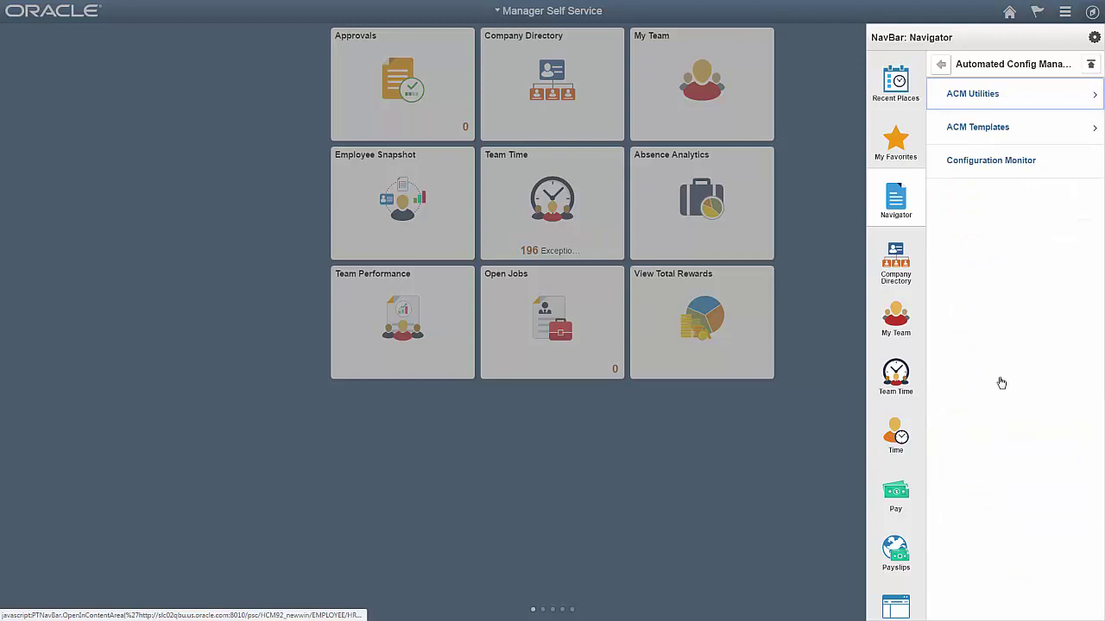
click(976, 140)
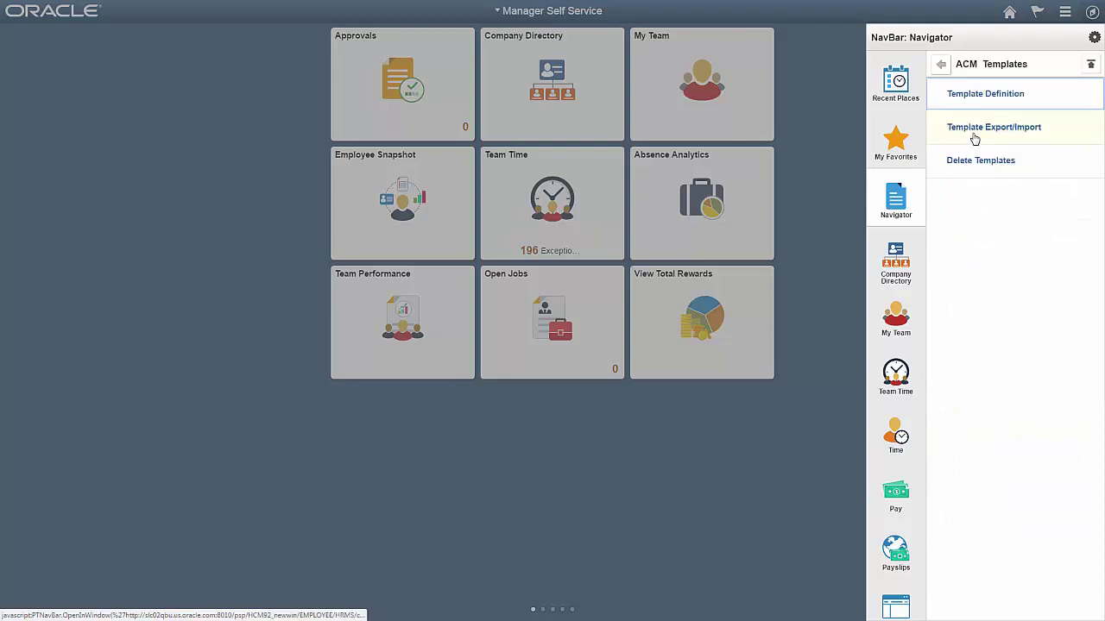
click(961, 96)
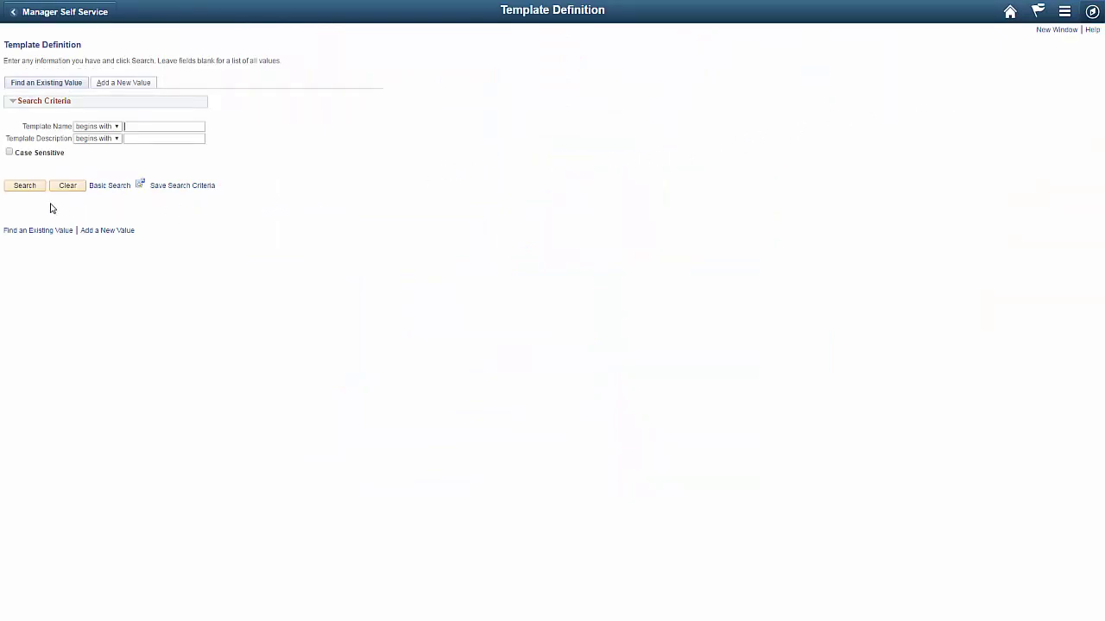
Step: Search with blank criteria and open the SEARCH_TEMPLATE configuration template from the results
click(27, 189)
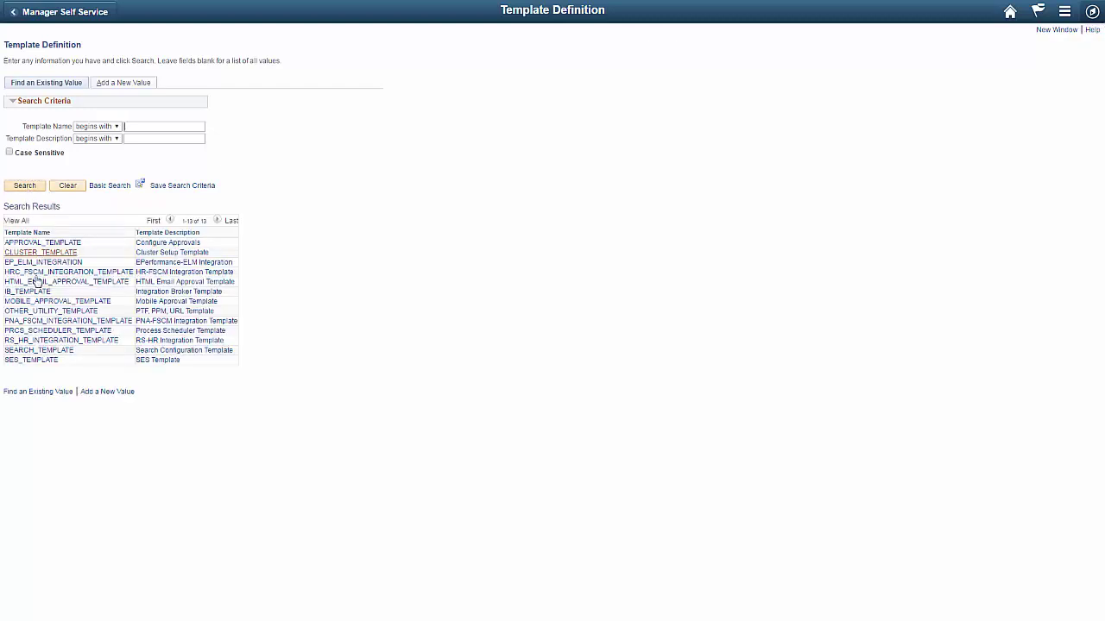
click(61, 350)
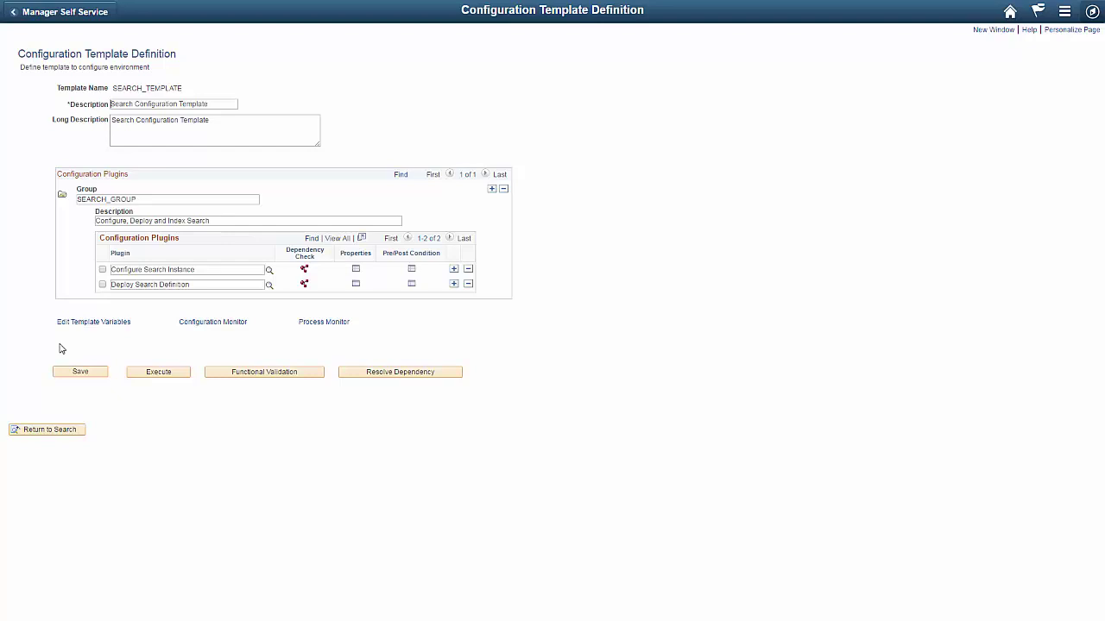
Step: Select the Configure Search Instance plugin and bring up its properties dialog
click(102, 270)
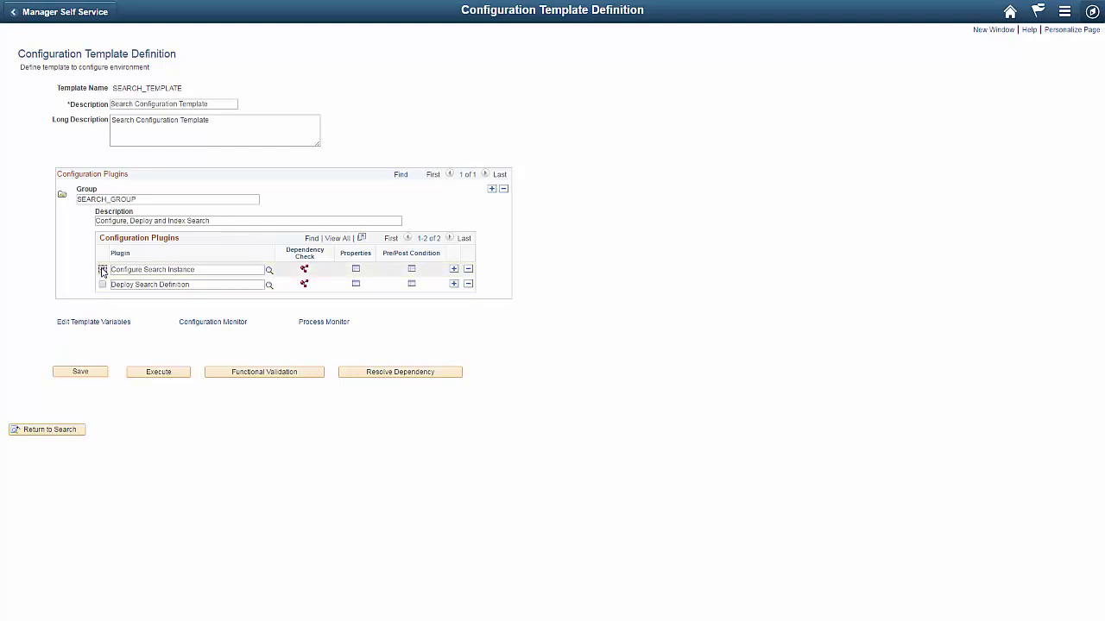
click(355, 270)
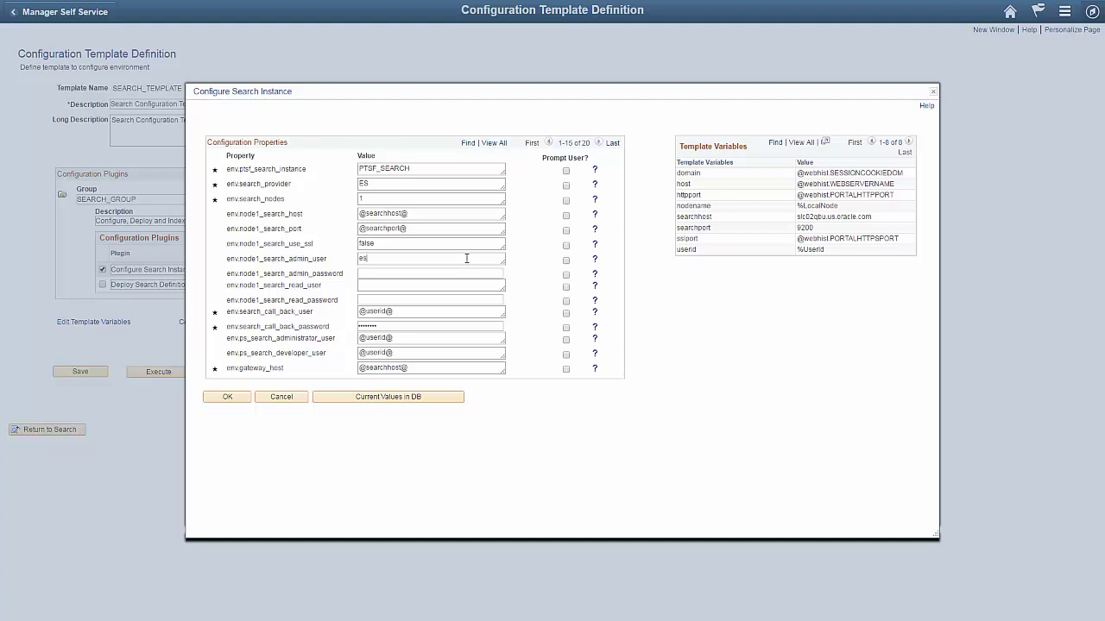
Step: Fill in node1's admin user 'admin', the admin password and read user 'people', then accept
text(admin)
click(465, 273)
click(462, 285)
text(people)
click(459, 299)
click(232, 398)
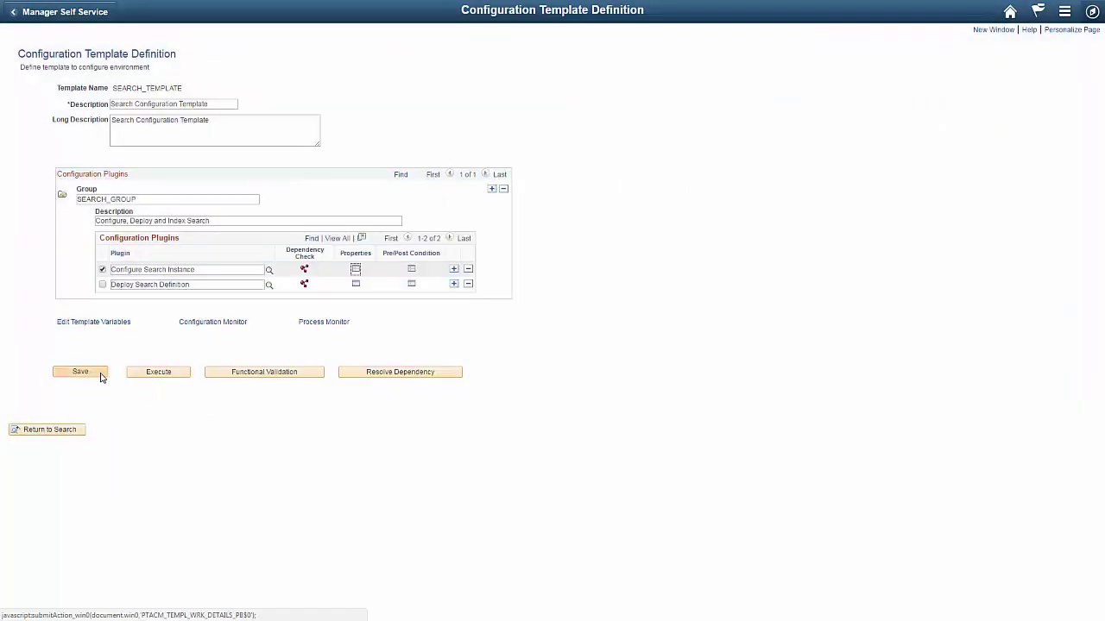
Step: Save SEARCH_TEMPLATE, acknowledge the saved message, and execute the template
click(93, 375)
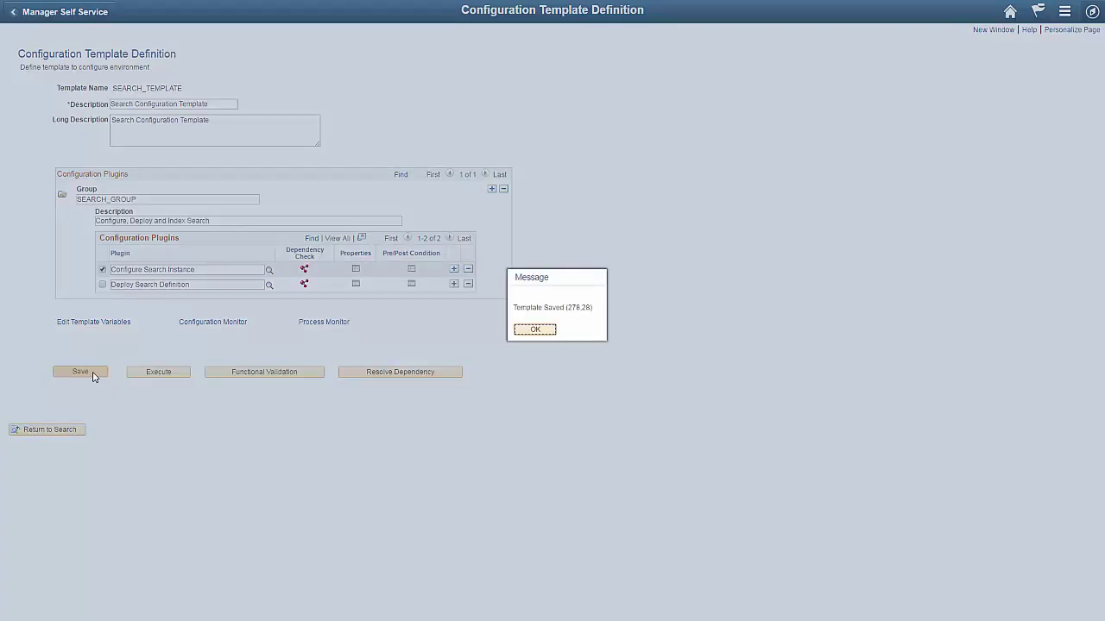
click(535, 331)
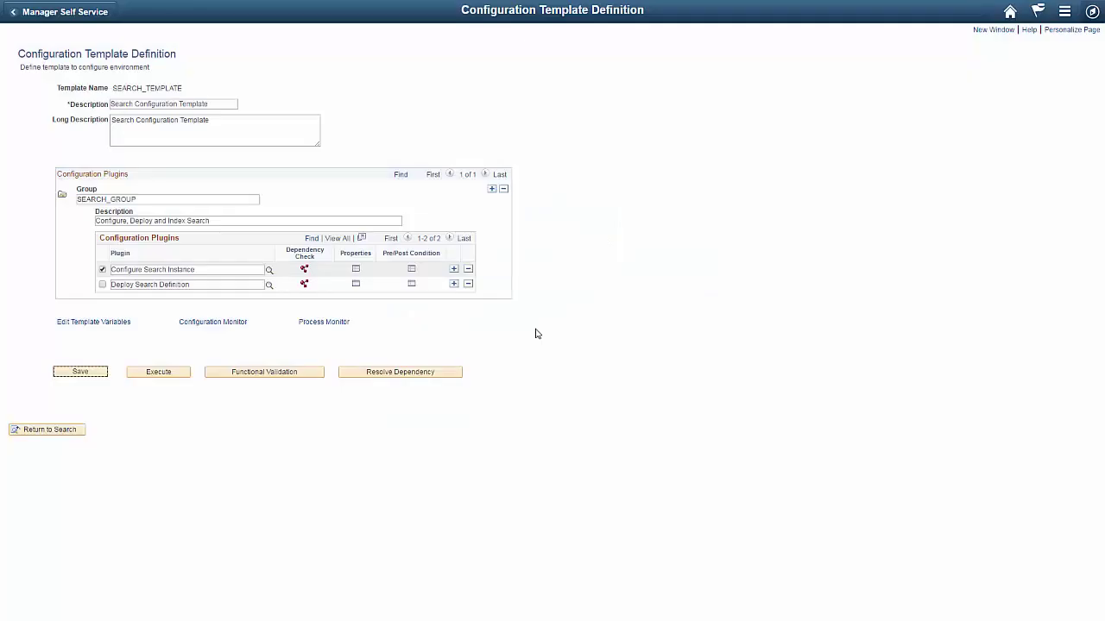
click(180, 375)
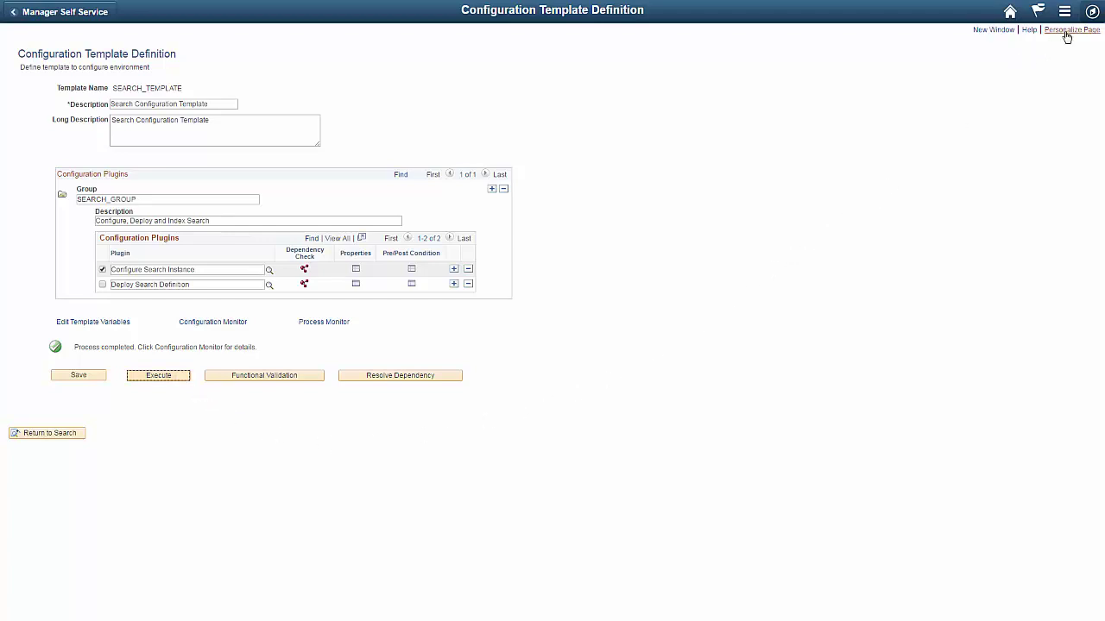
click(1093, 14)
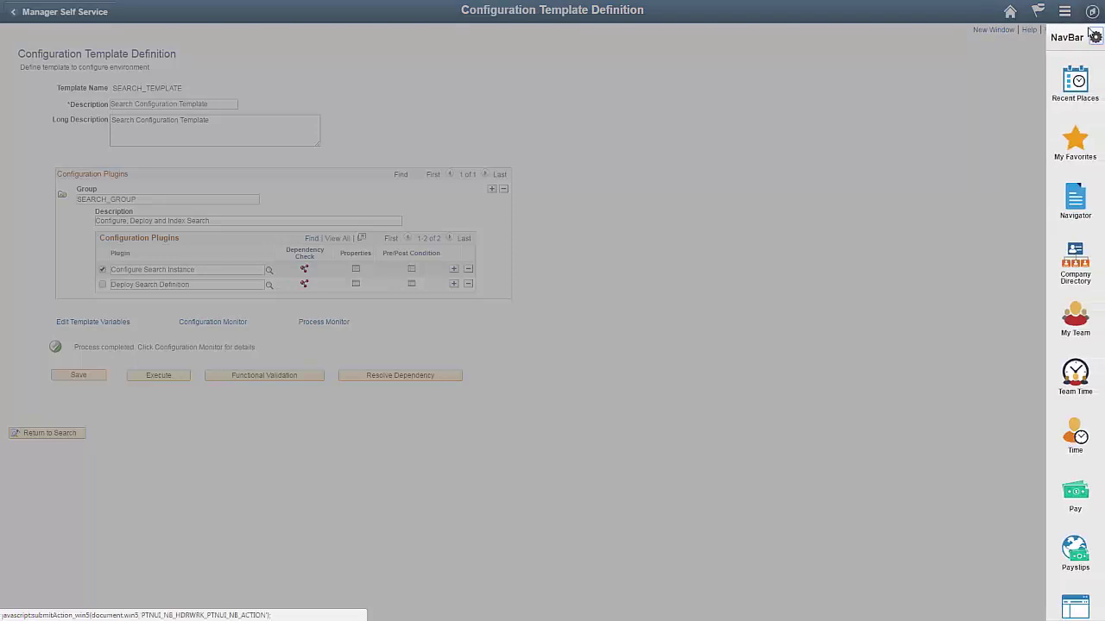
Step: Navigate back to PeopleTools > Search Framework > Search Admin Activity Guide
click(1075, 199)
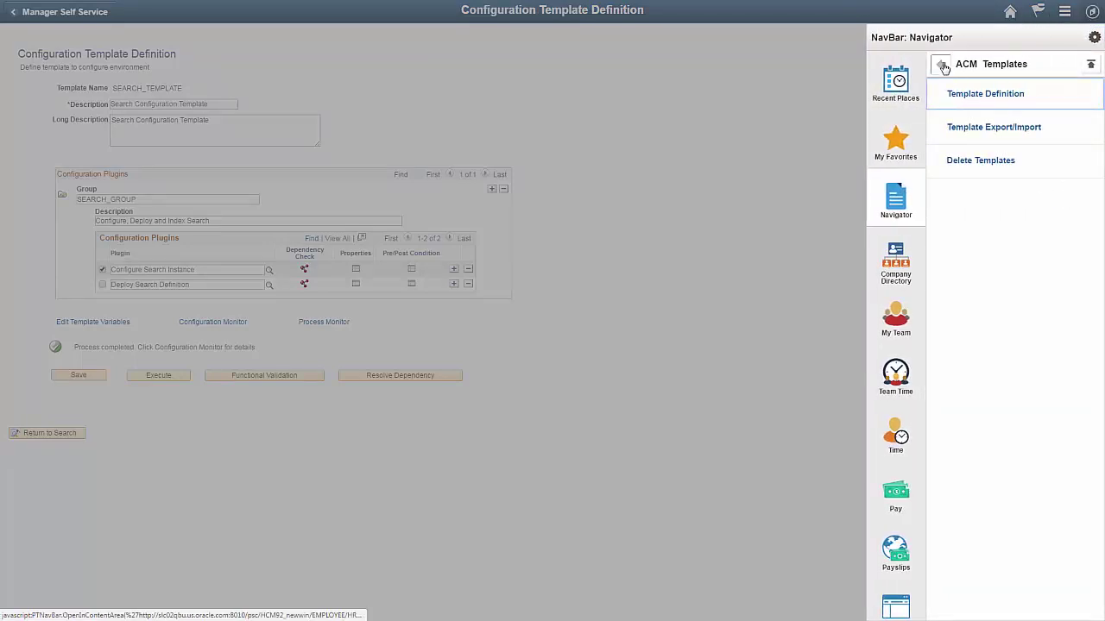
click(941, 65)
click(941, 65)
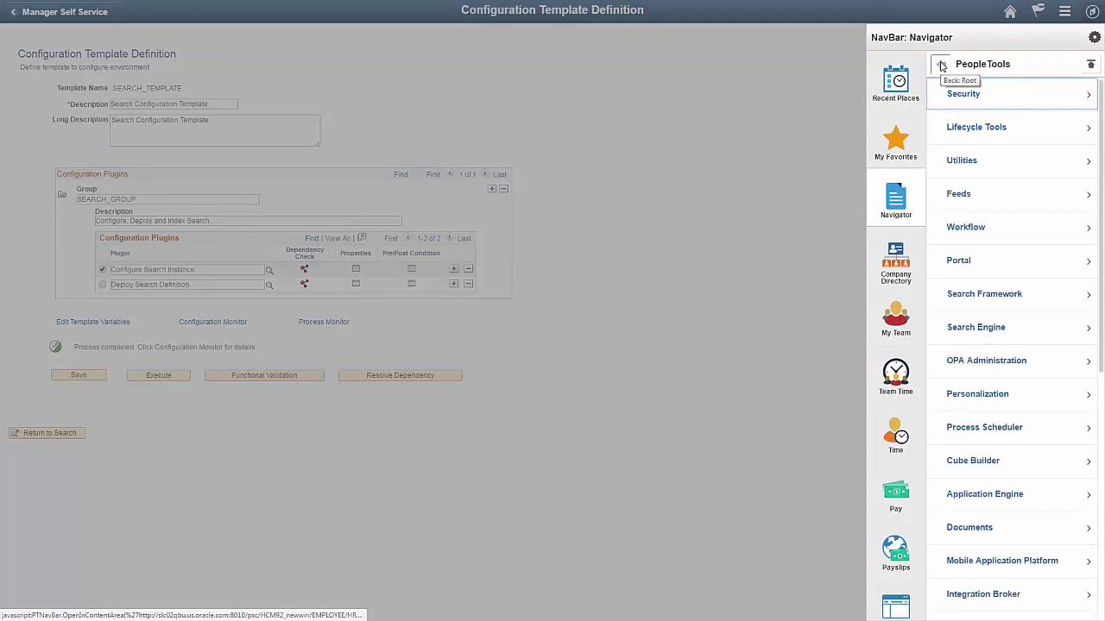
click(988, 302)
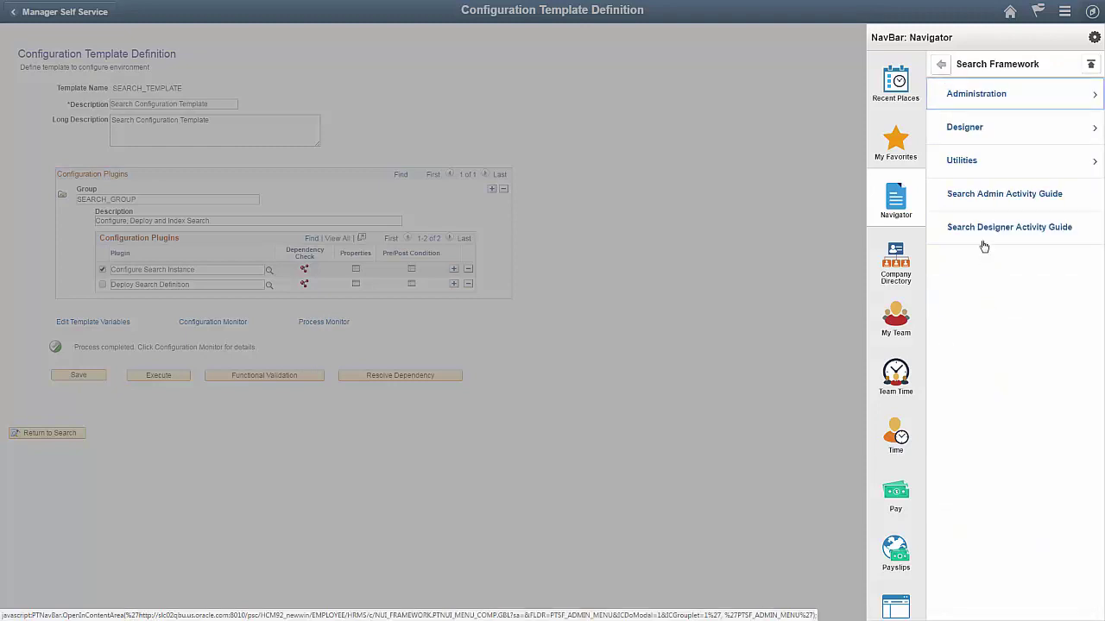
click(982, 205)
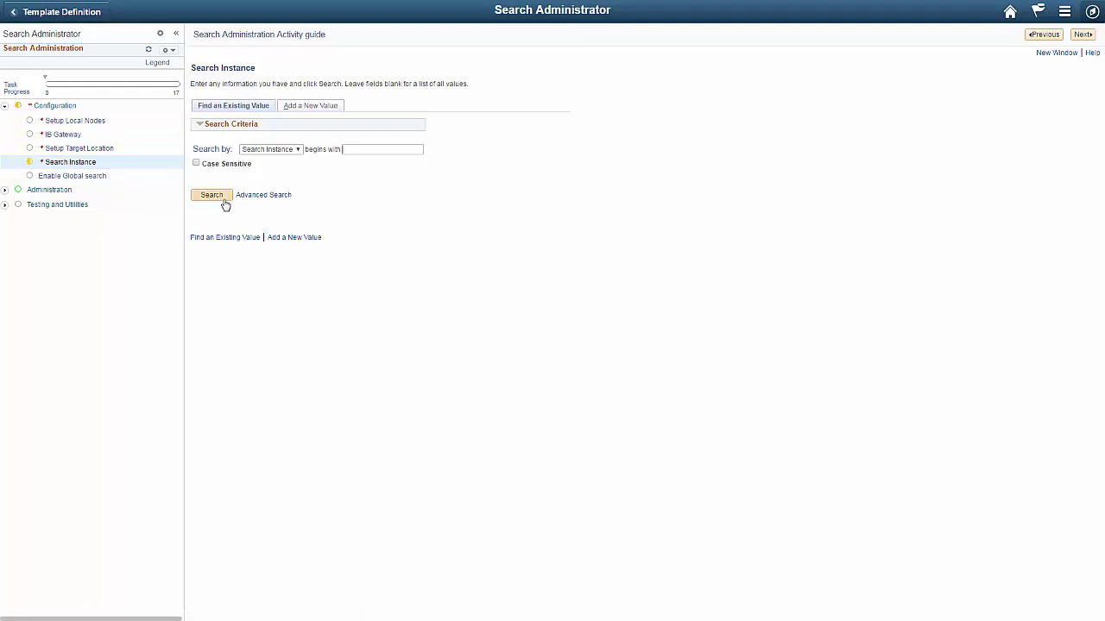
Step: List search instances, showing PTSF_DEFAULT (SES) and PTSF_SEARCH (ES), then reopen the Navigator
click(221, 199)
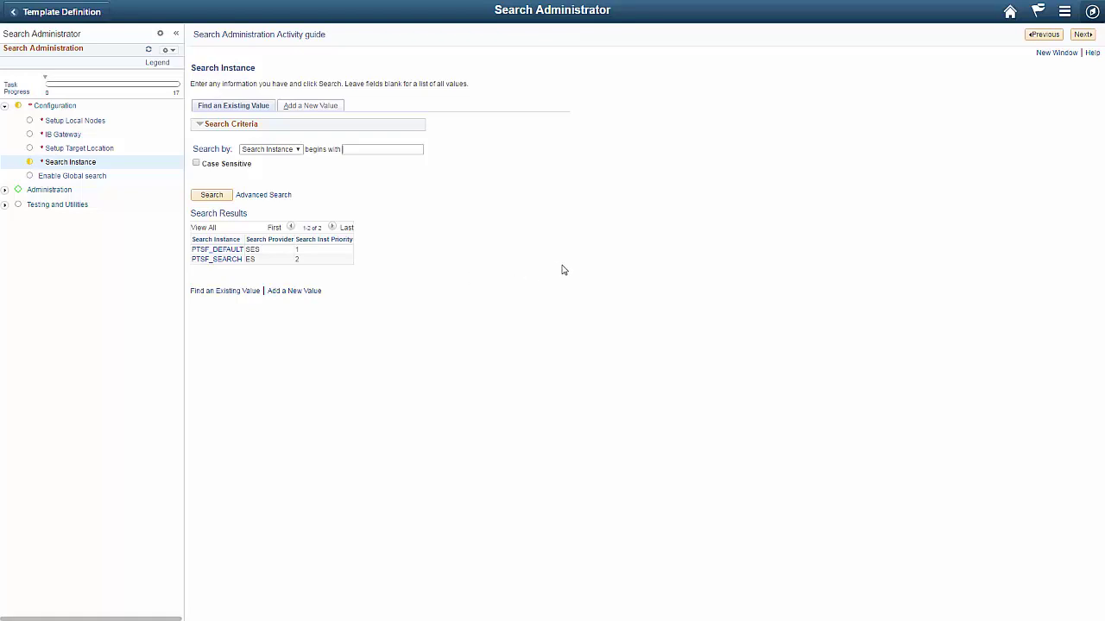
click(1091, 12)
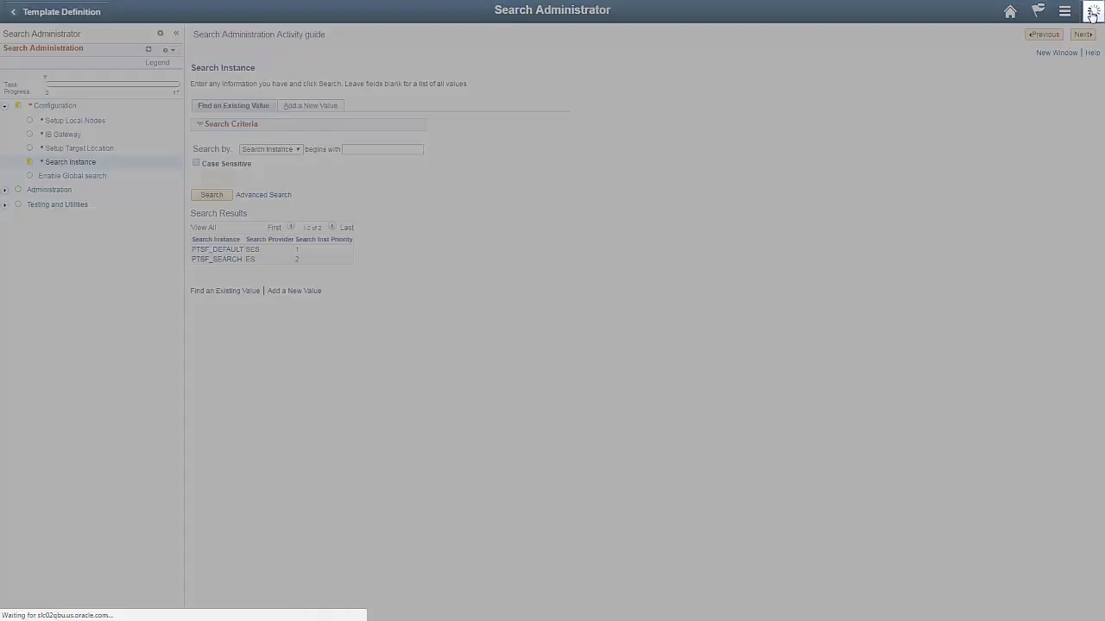
click(1075, 199)
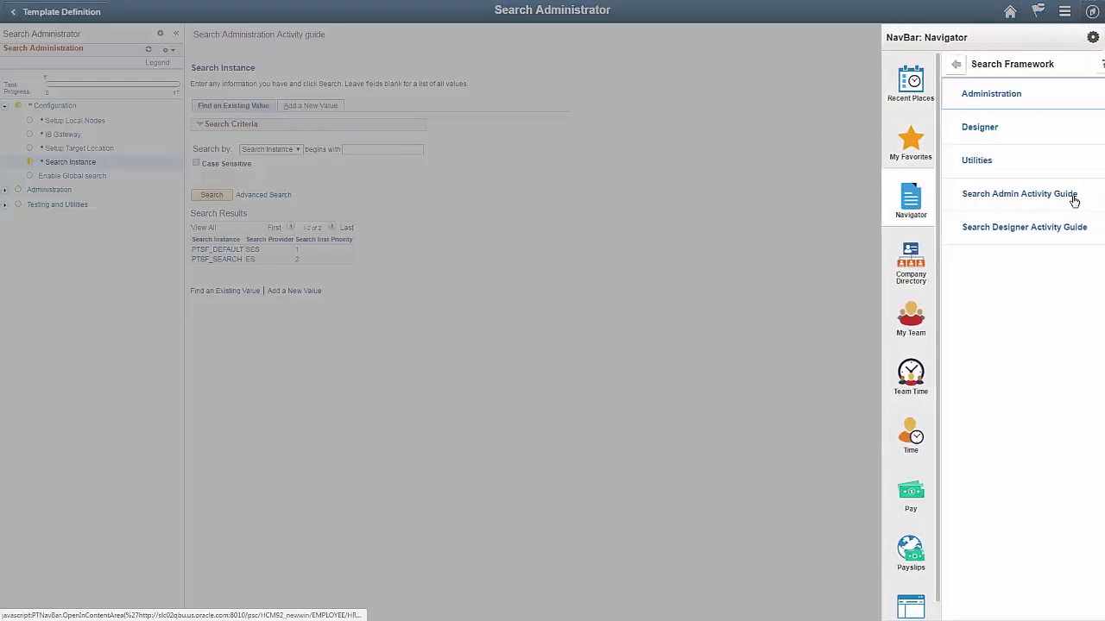
Step: Return to ACM Template Definition and reopen SEARCH_TEMPLATE from the blank search results
click(939, 67)
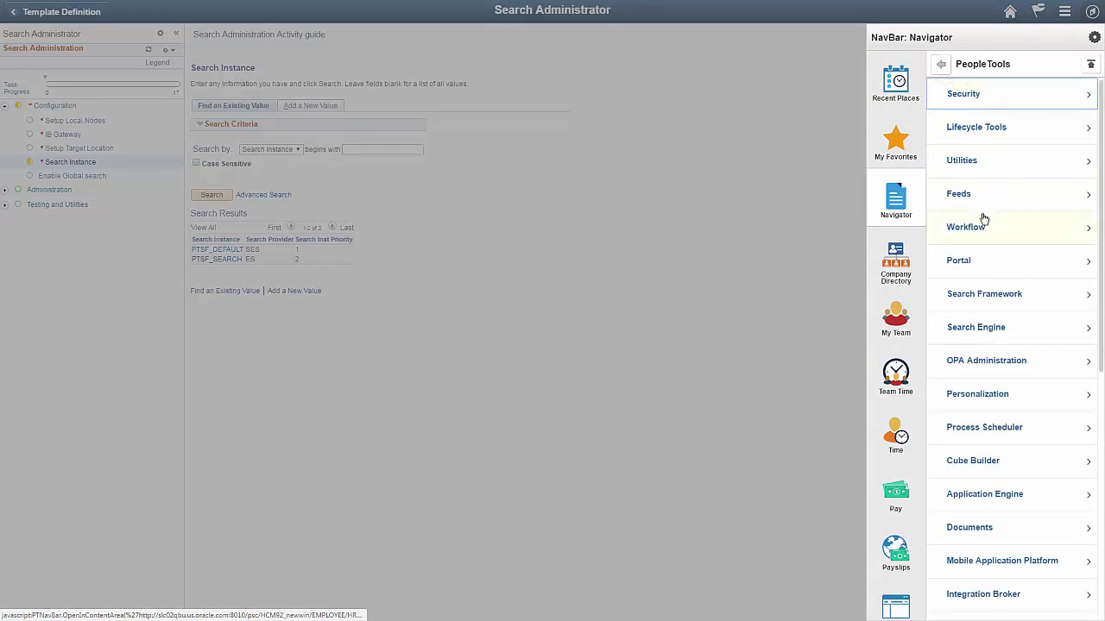
drag(1101, 317, 1102, 565)
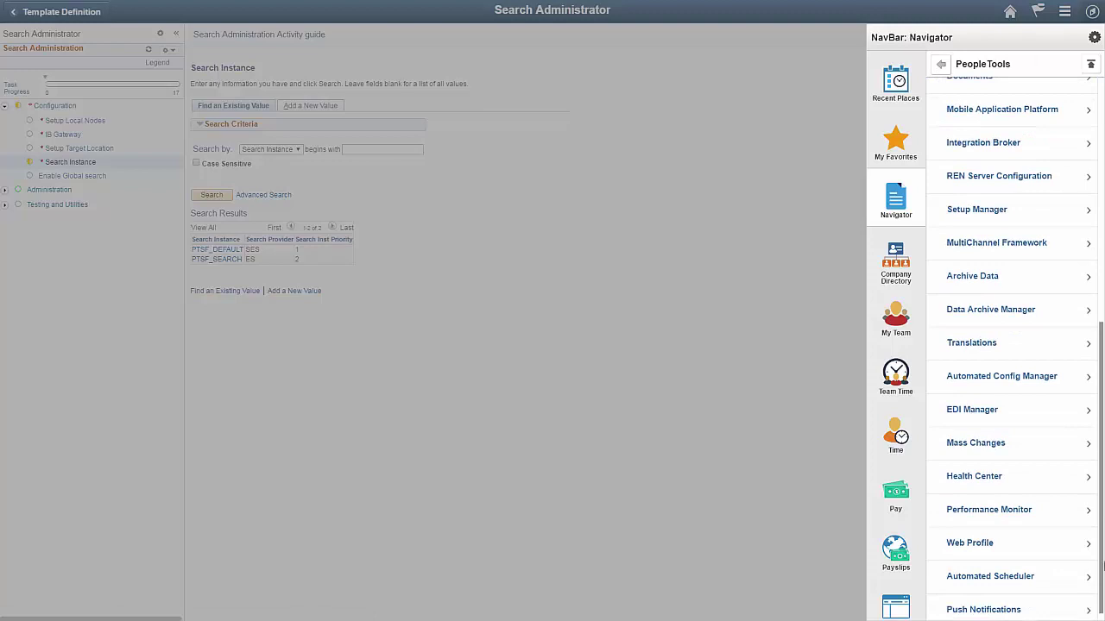
click(1033, 378)
click(949, 138)
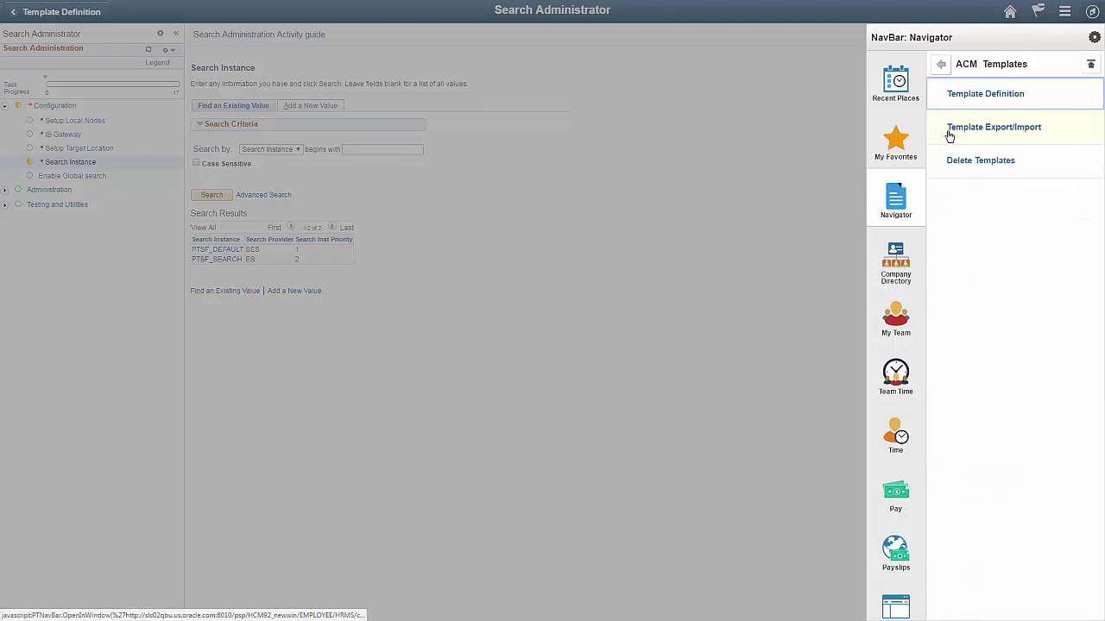
click(946, 95)
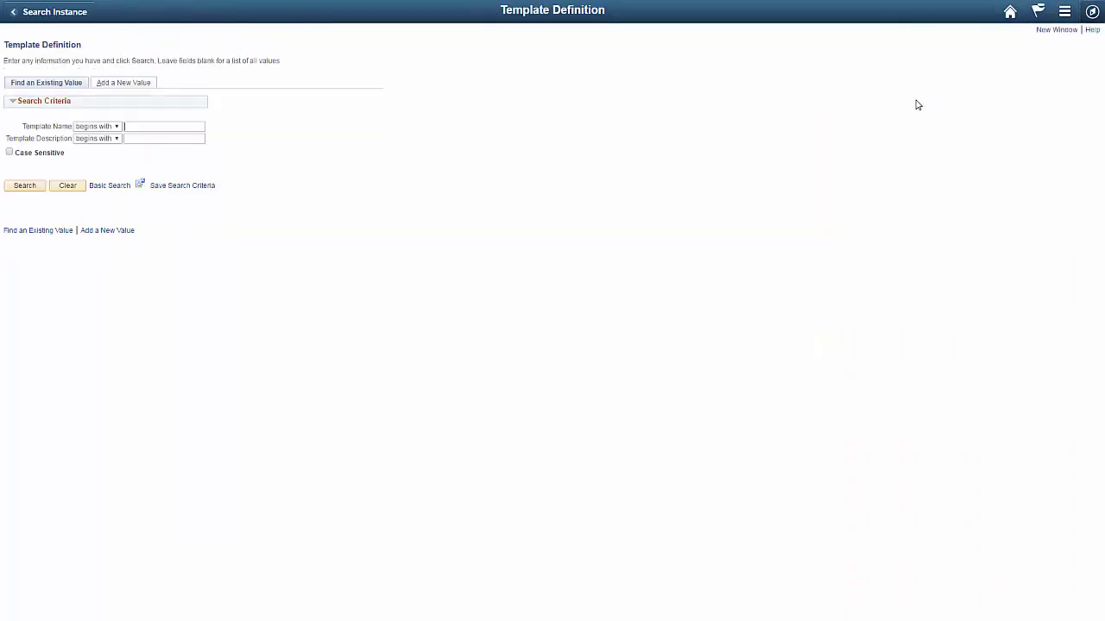
click(29, 188)
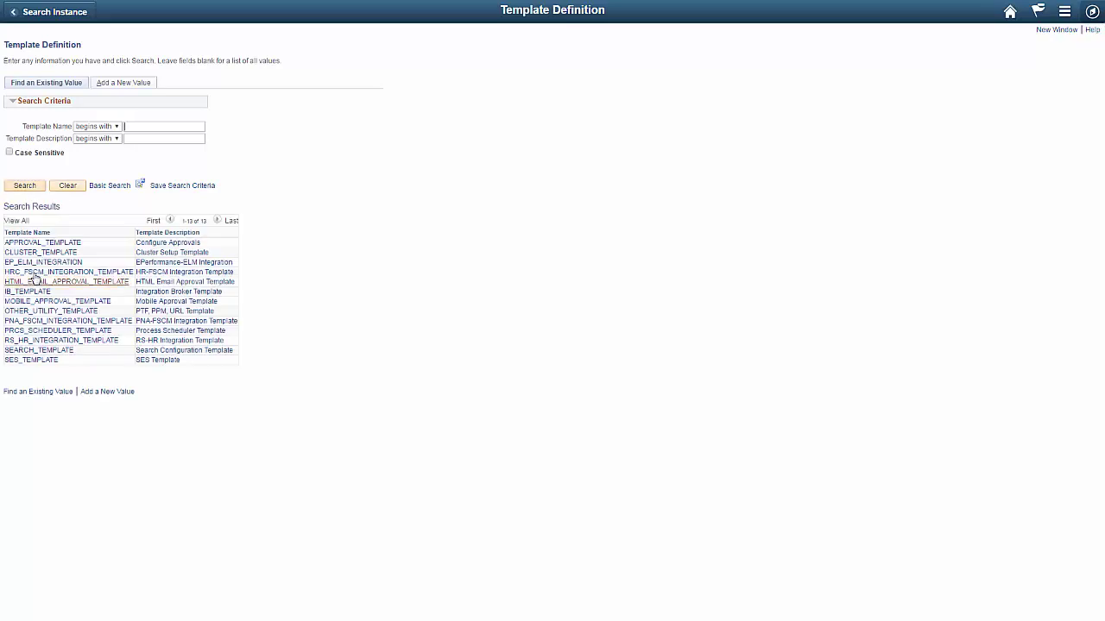
click(54, 351)
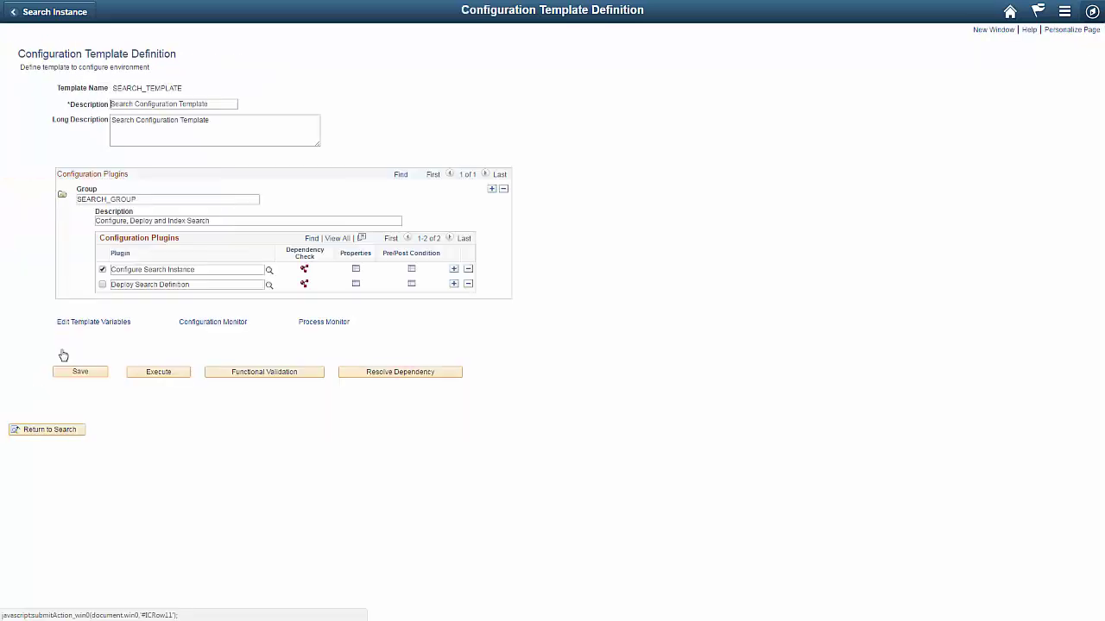
Step: Check Deploy Search Definition, uncheck Configure Search Instance, and open Deploy Search Definition's properties
click(102, 285)
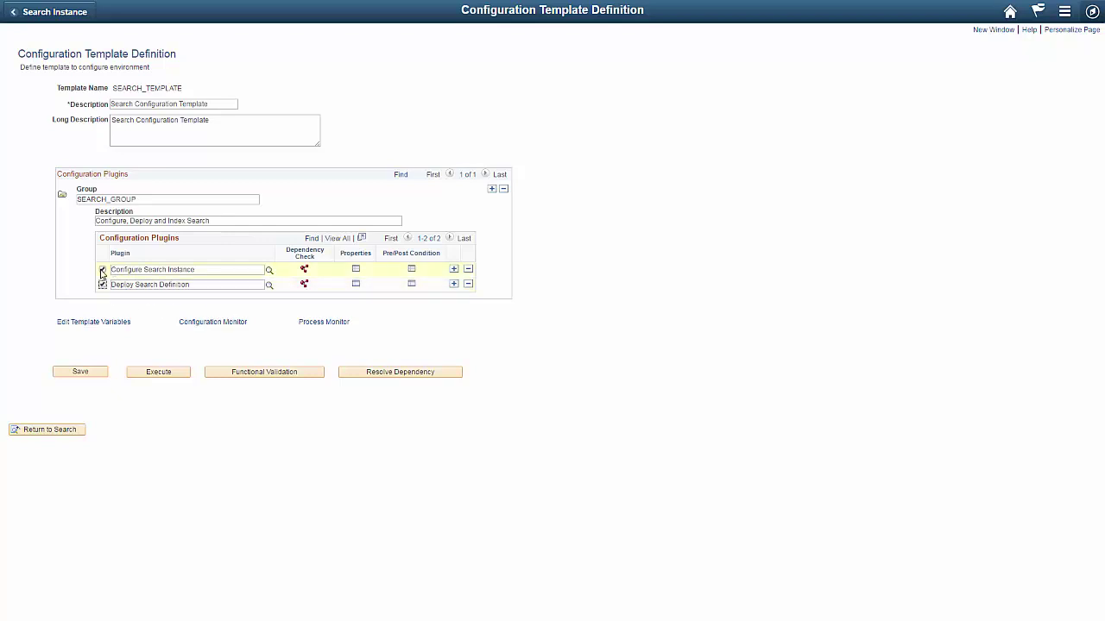
click(102, 270)
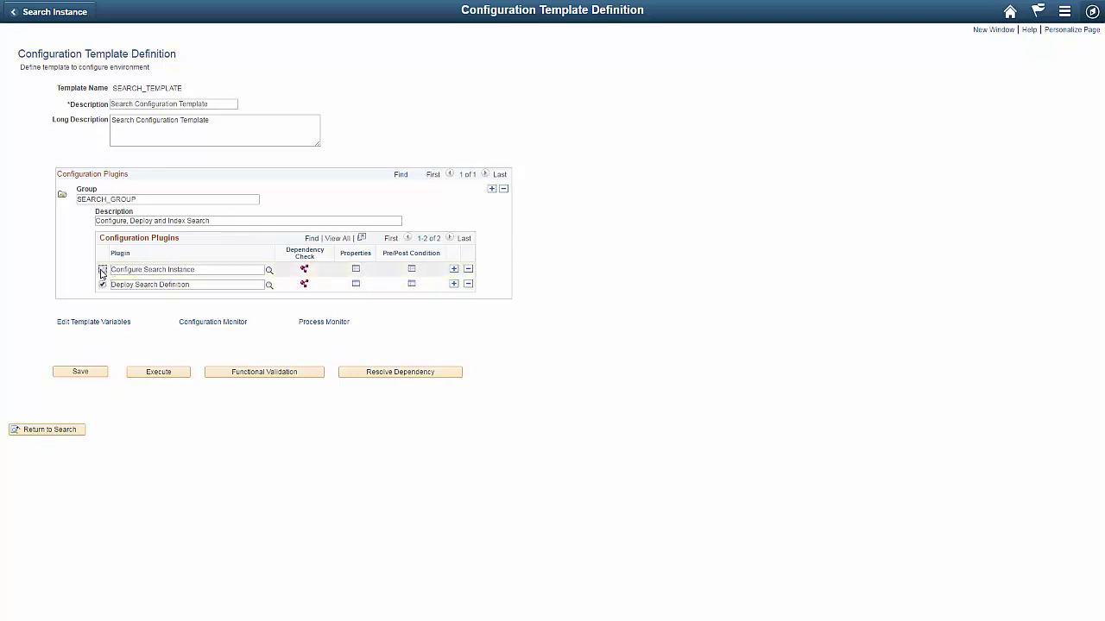
click(356, 288)
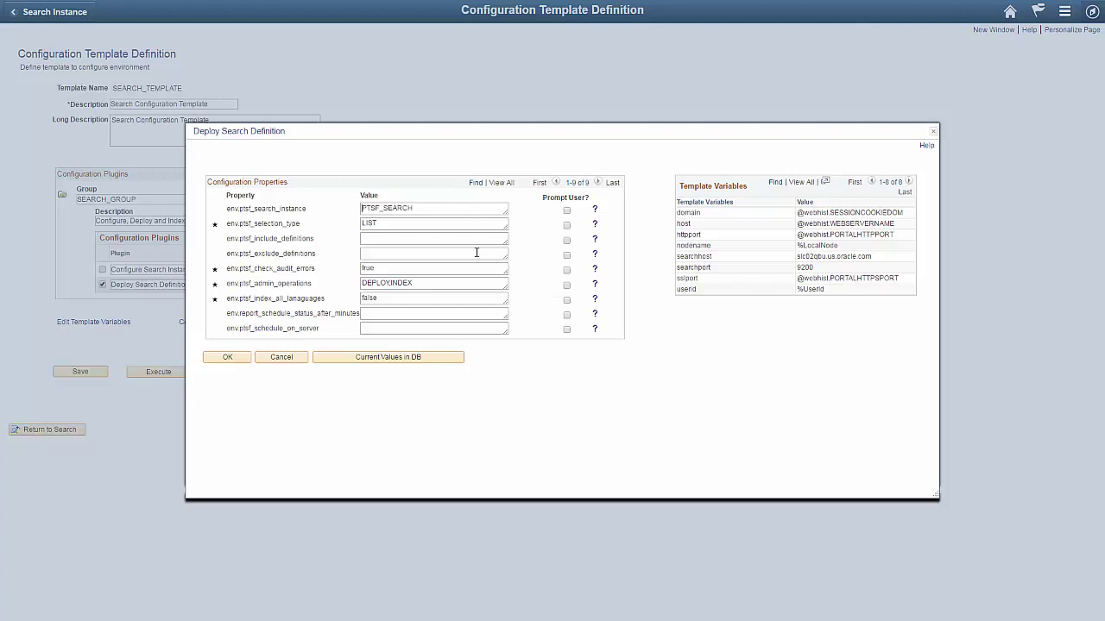
Step: Enter PTPORTALREGISTRY as the env.ptsf_include_definitions value
click(453, 239)
text(PTPORTALREGISTRY)
Step: Save SEARCH_TEMPLATE with only Deploy Search Definition enabled and execute it until the process completes
click(243, 358)
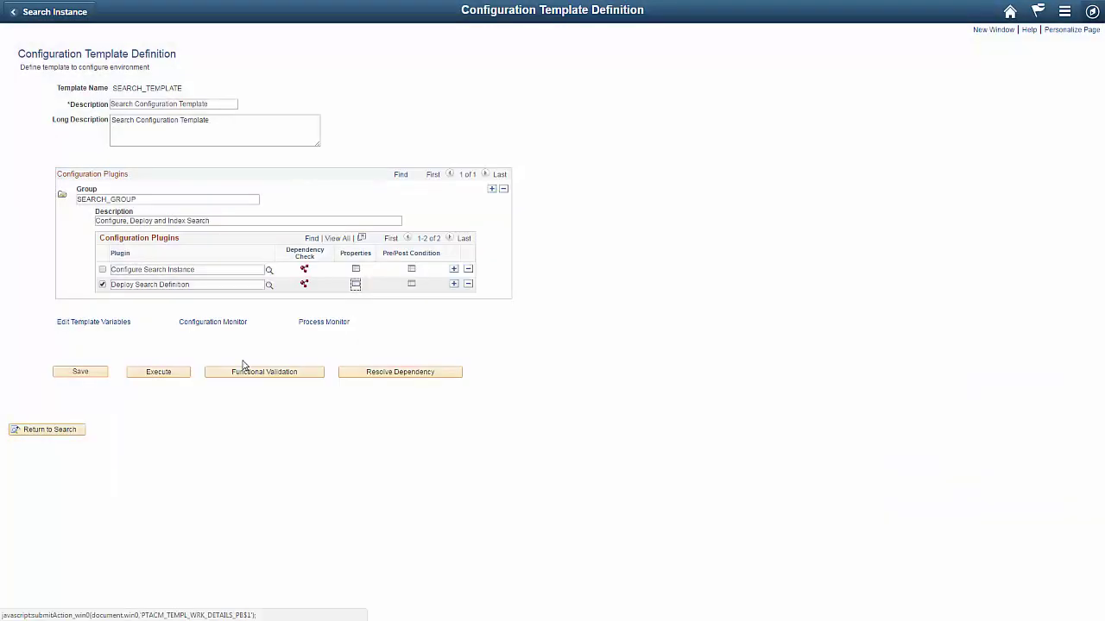
click(95, 374)
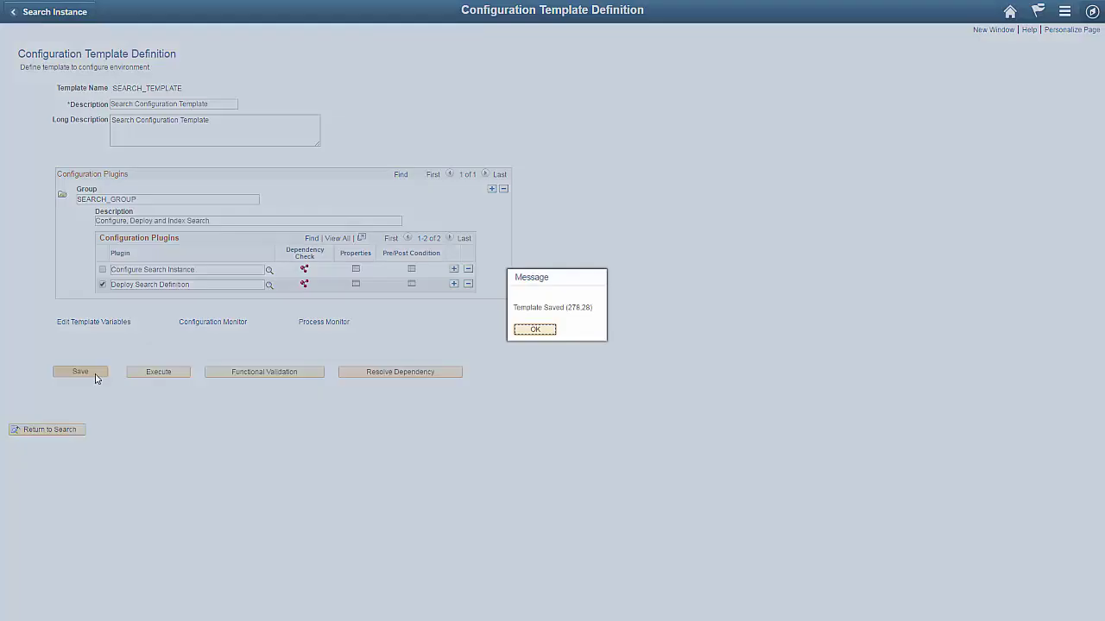
click(536, 331)
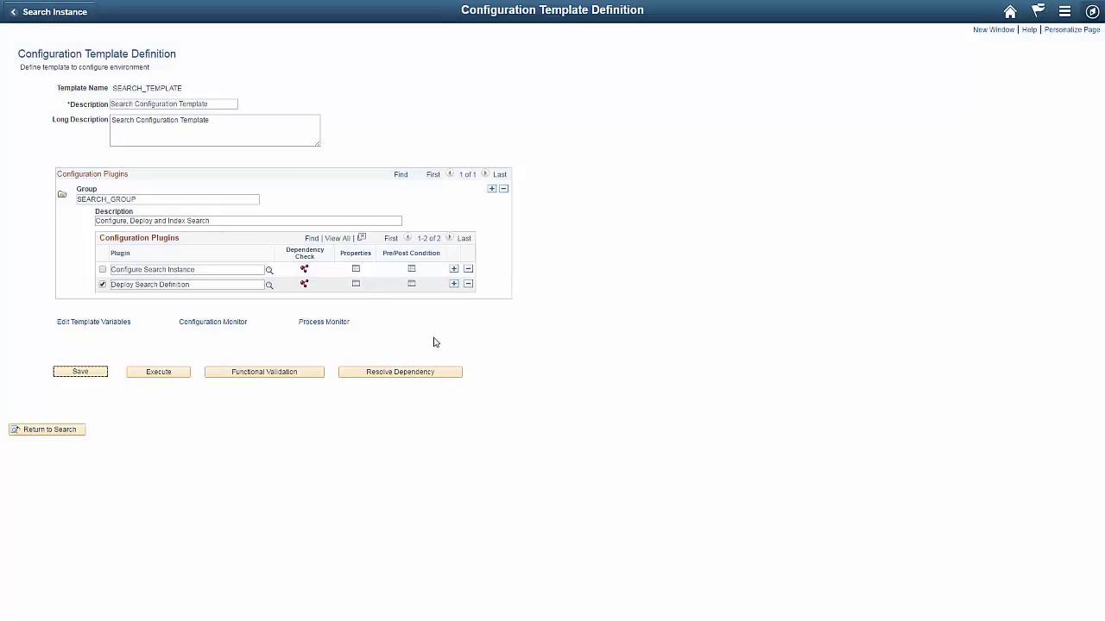
click(158, 372)
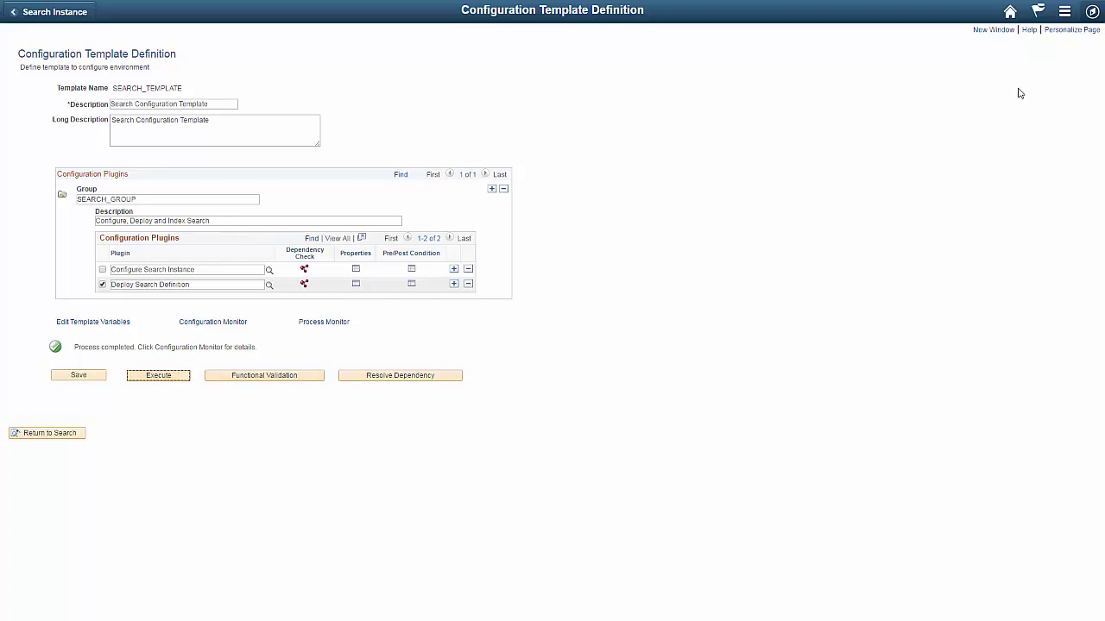
click(1092, 12)
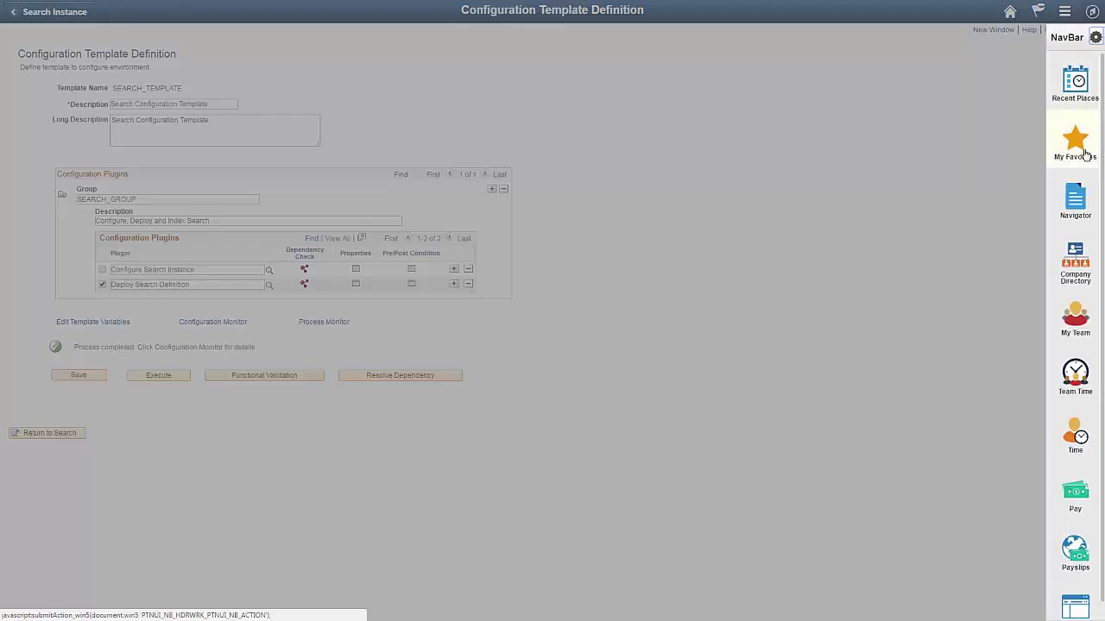
Step: Go to PeopleTools > Search Framework > Search Admin Activity Guide > Administration > Deploy/Delete Object
click(1075, 205)
click(941, 65)
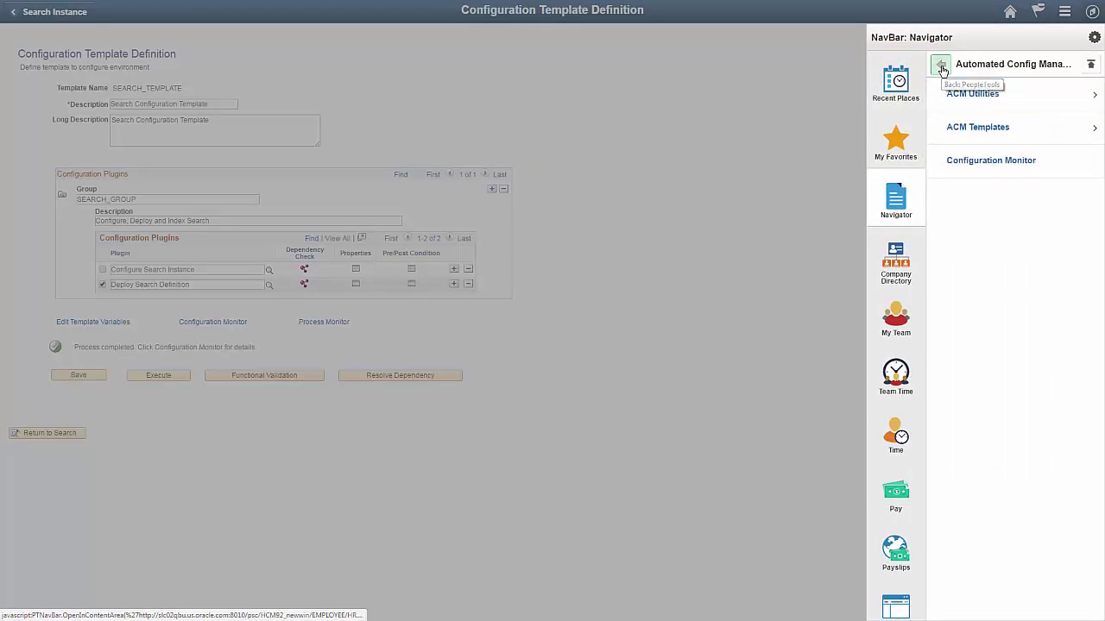
click(940, 66)
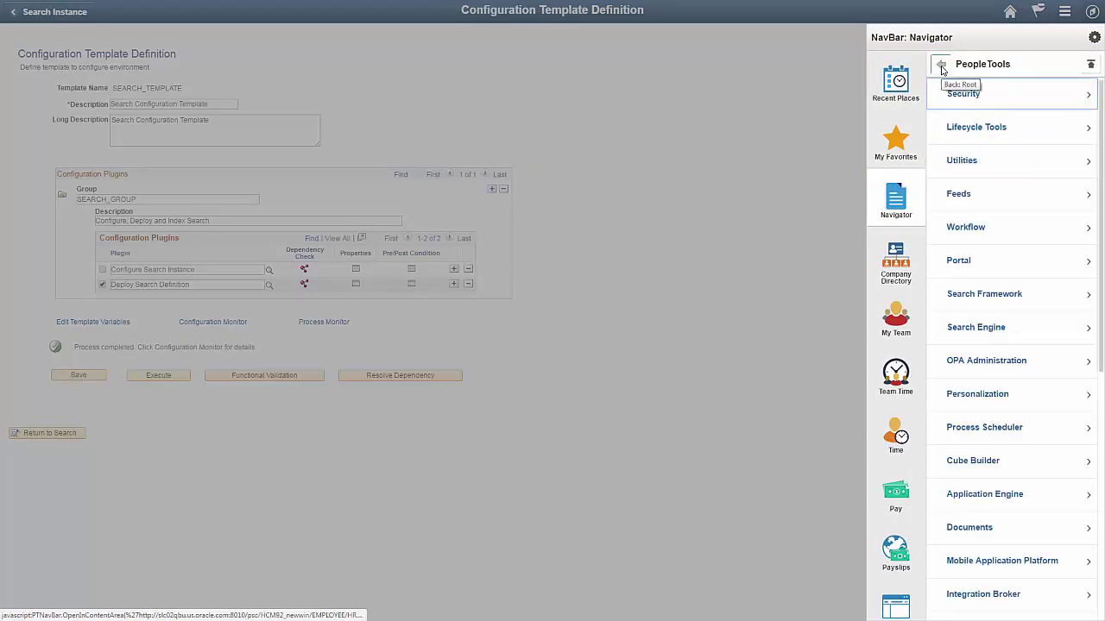
click(996, 296)
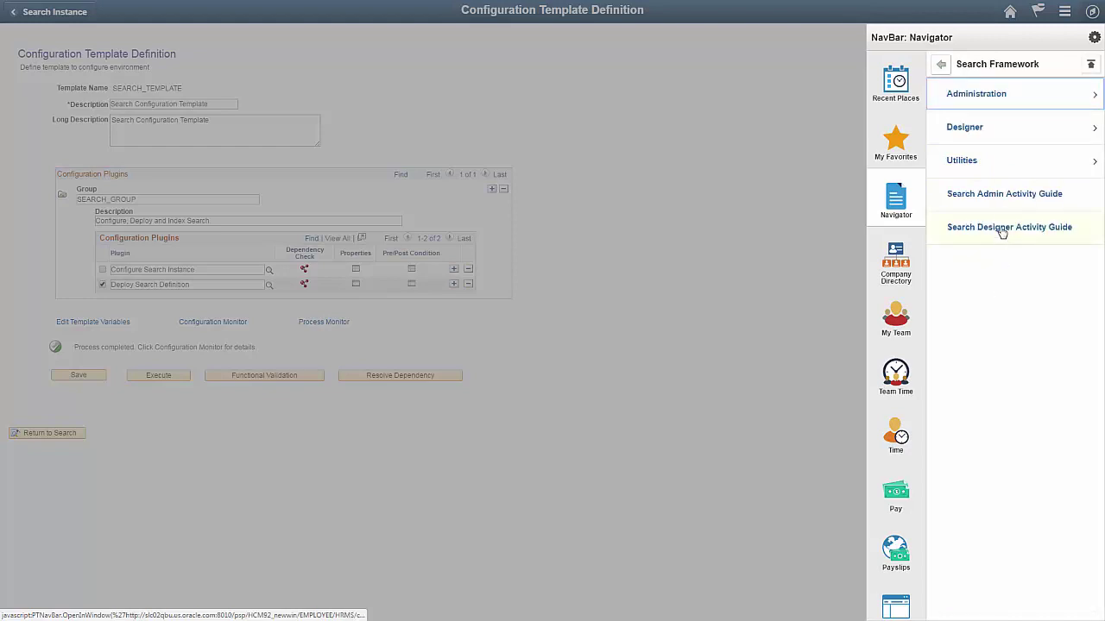
click(998, 195)
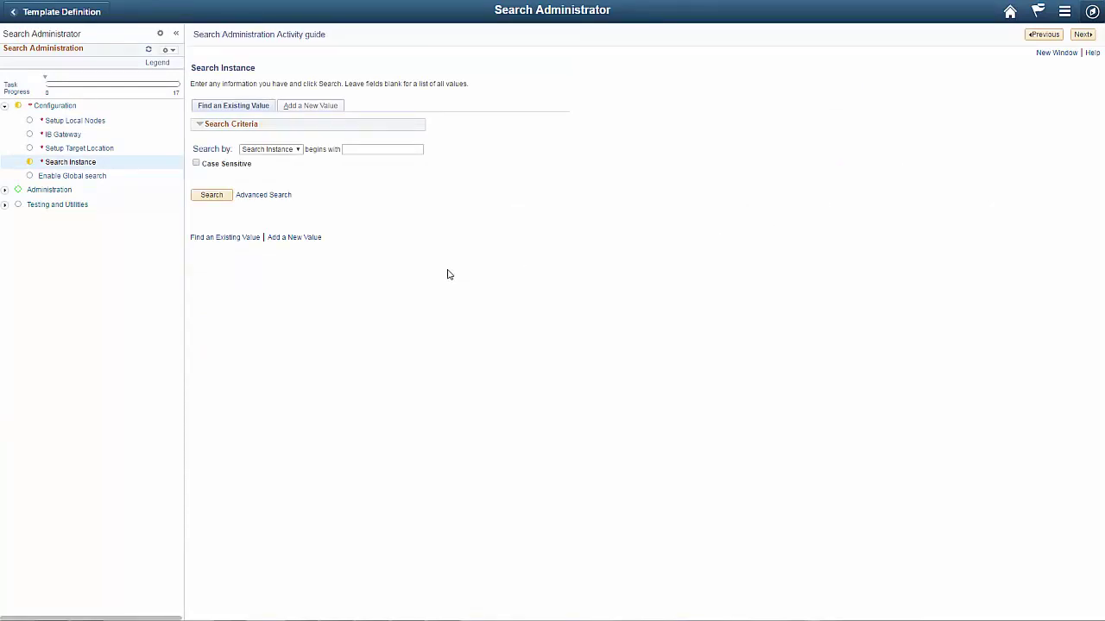
click(5, 193)
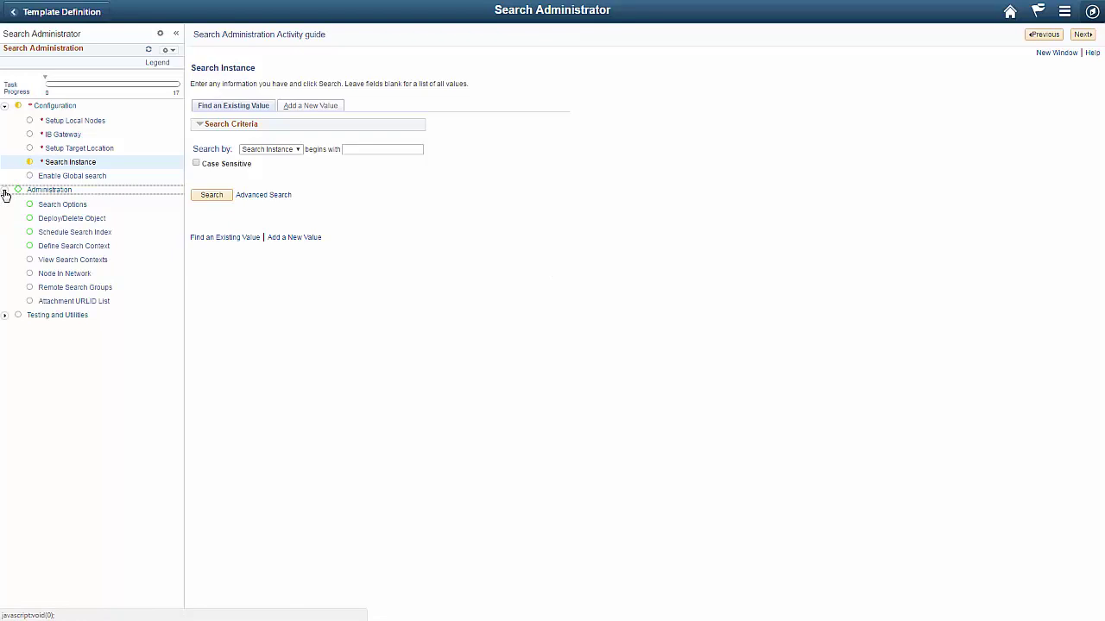
click(44, 219)
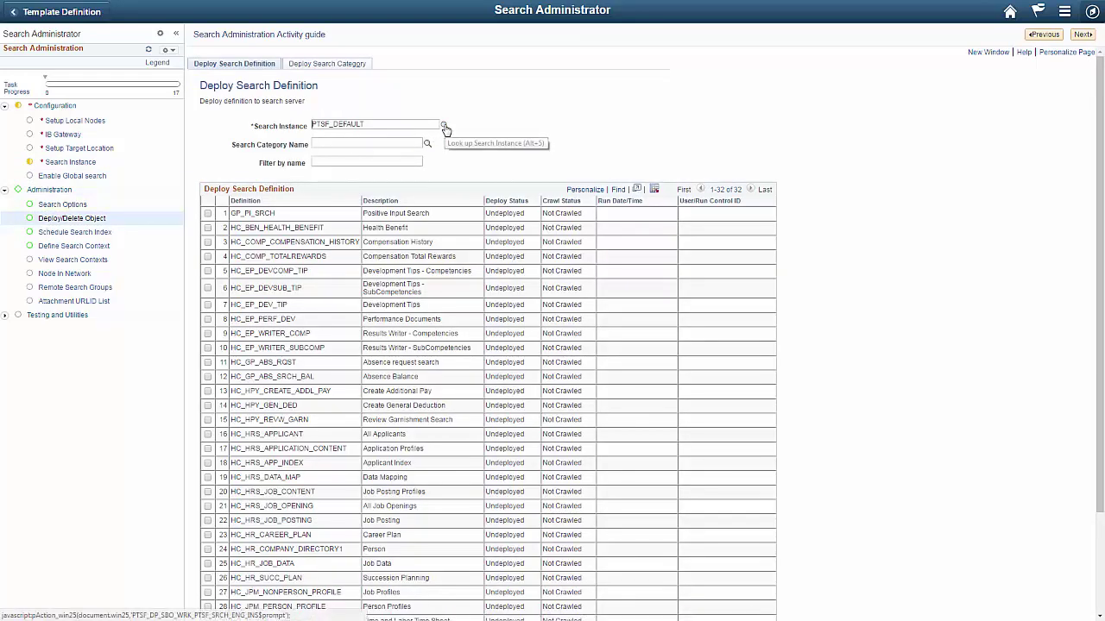
Step: Switch to the PTSF_SEARCH instance and confirm PTPORTALREGISTRY shows Deployed with a Successful crawl
click(444, 125)
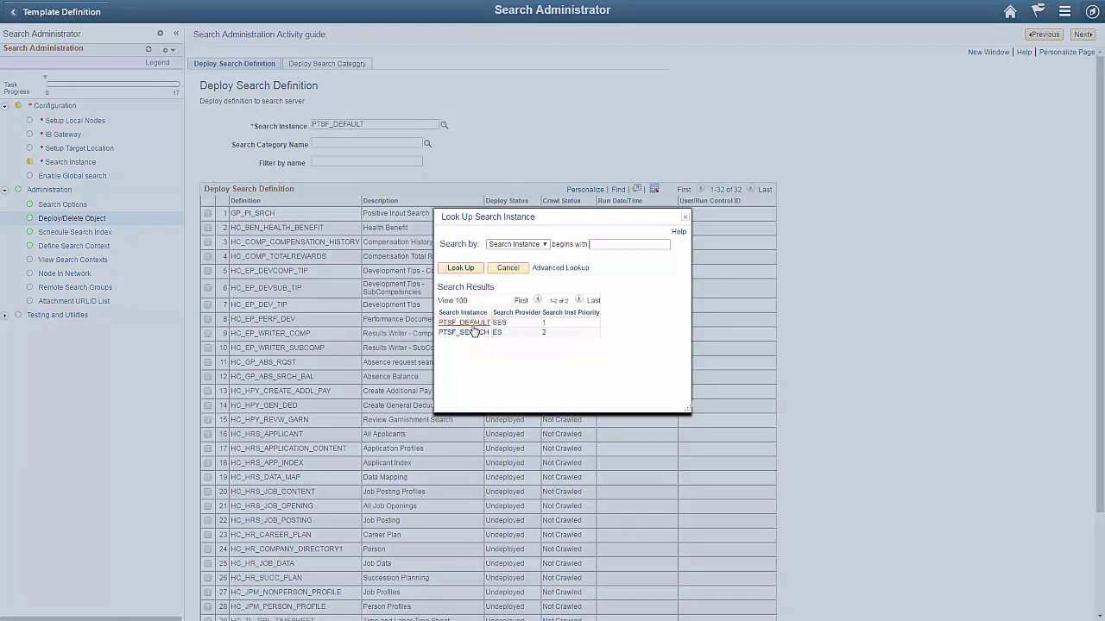
click(470, 335)
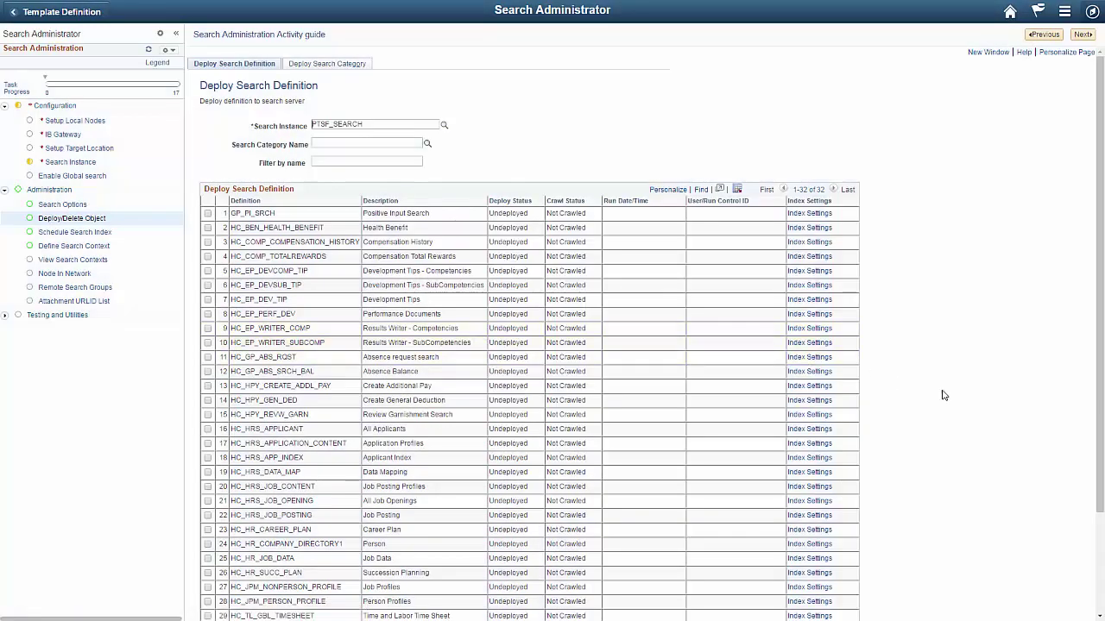
scroll(1099, 420, down, 3)
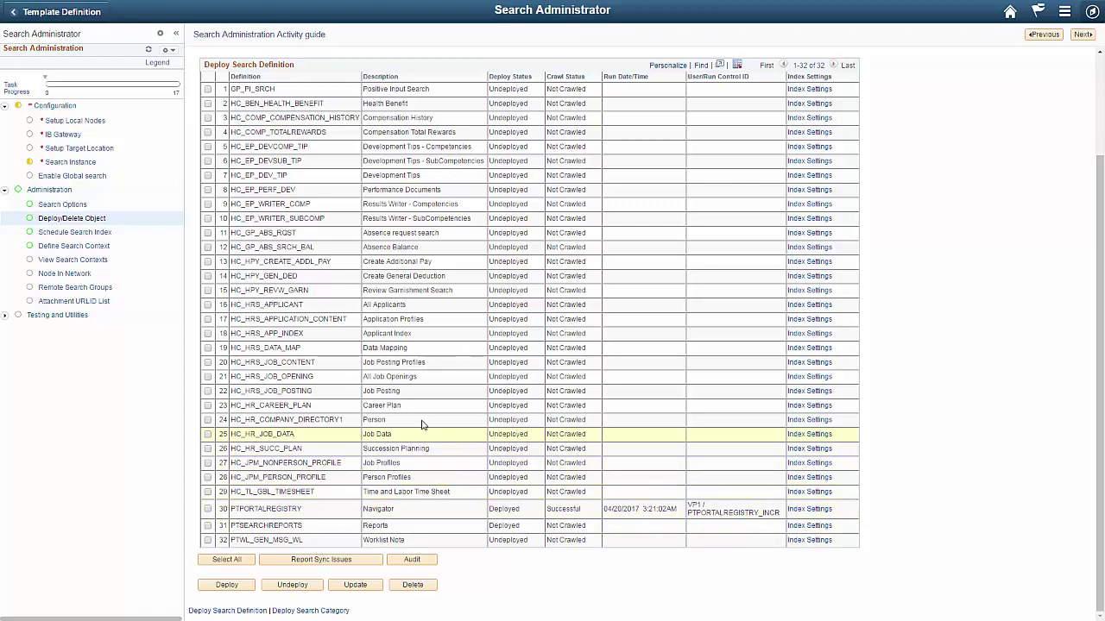
click(92, 240)
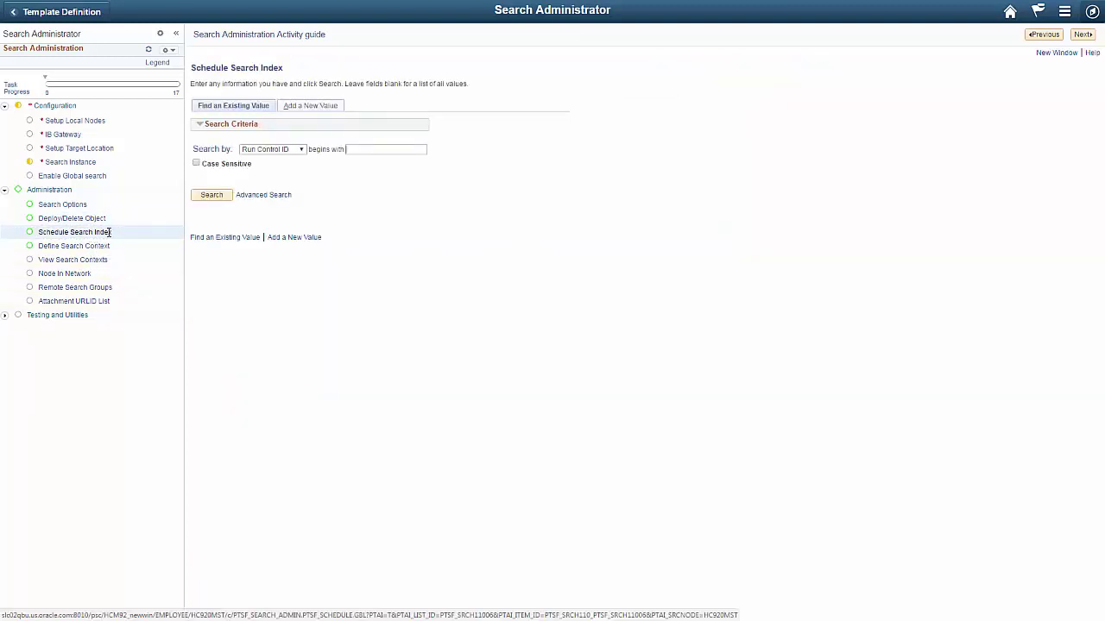
Step: List the PTPORTALREGISTRY run controls and open PTPORTALREGISTRY_FULL's Build Search Index settings
click(213, 195)
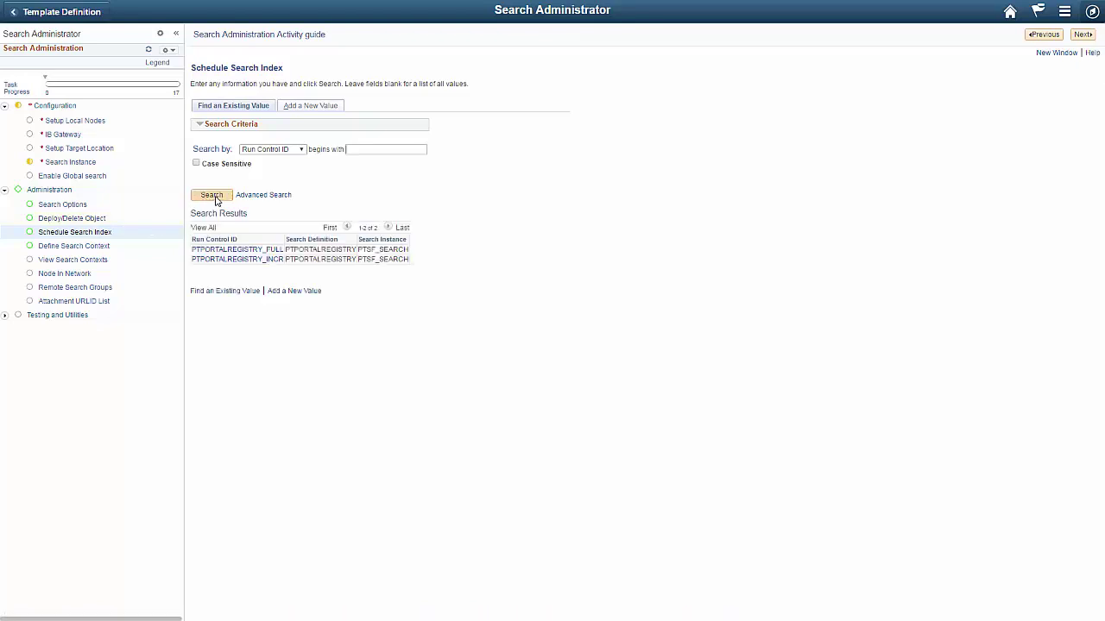
click(250, 250)
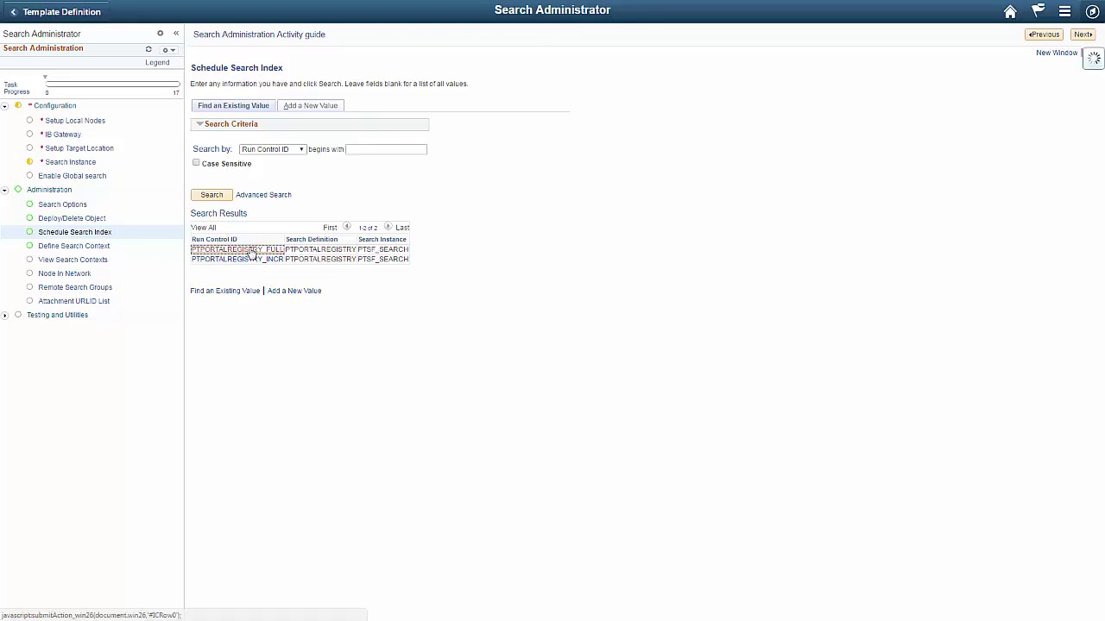